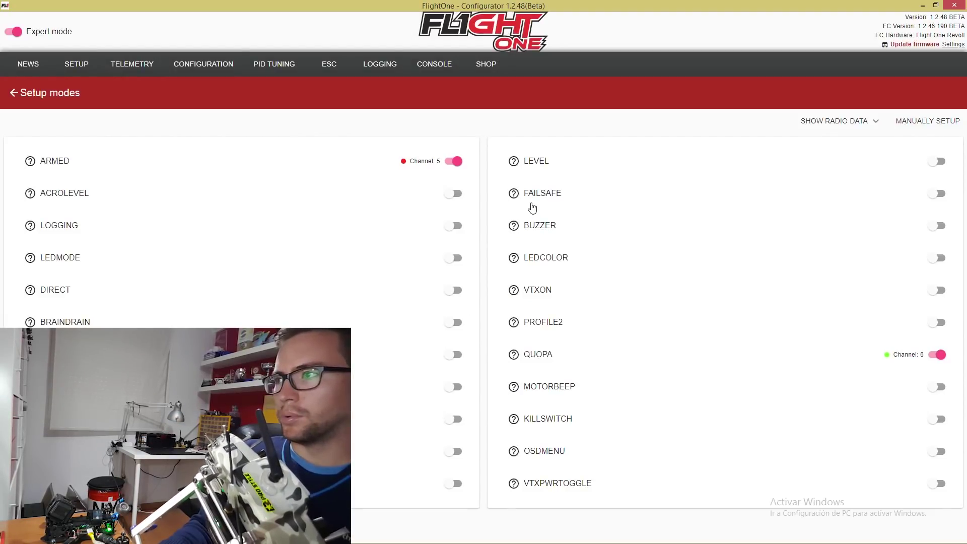
- Assign the BUZZER mode to the radio switch on channel 5 by completing its switch-detection prompts
{"action": "left_click", "coordinate": [941, 226]}
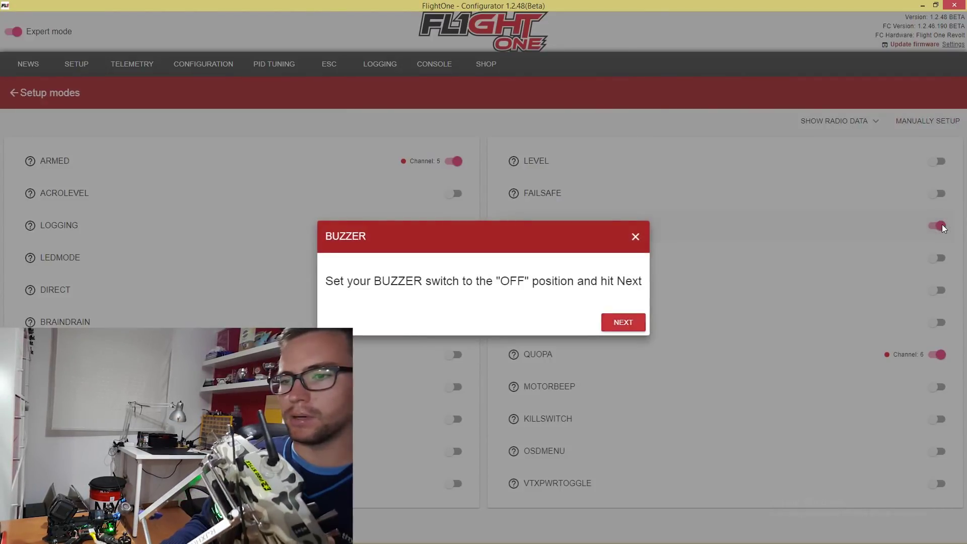
{"action": "left_click", "coordinate": [642, 324]}
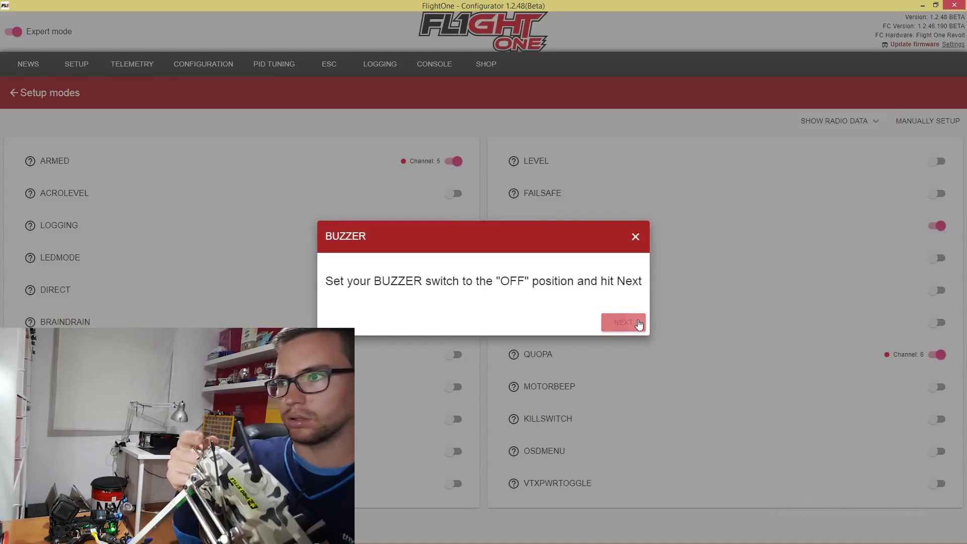
{"action": "left_click", "coordinate": [620, 323]}
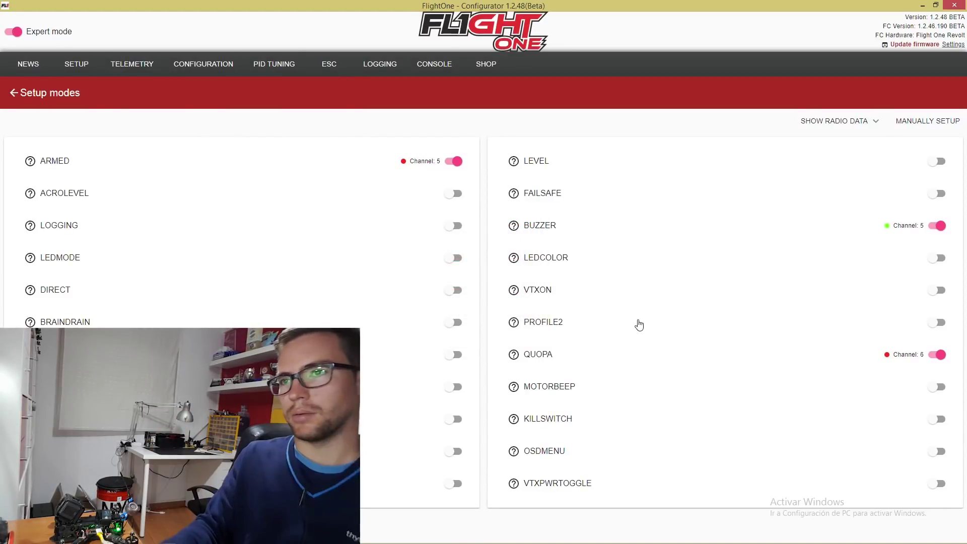
- Read the ESC data of all four motors, retrying the detection and acknowledging the end of the tones
{"action": "left_click", "coordinate": [83, 62]}
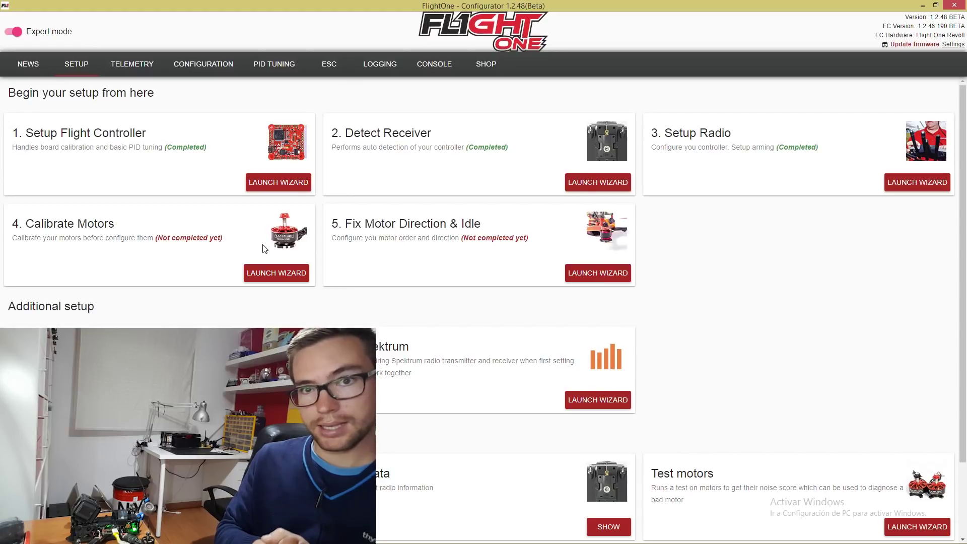
{"action": "left_click", "coordinate": [330, 65]}
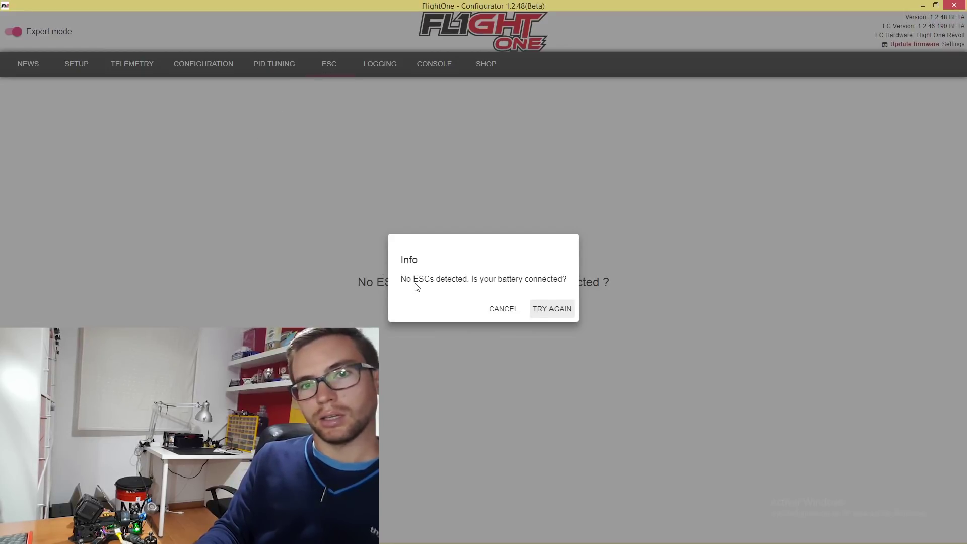
{"action": "left_click", "coordinate": [534, 311]}
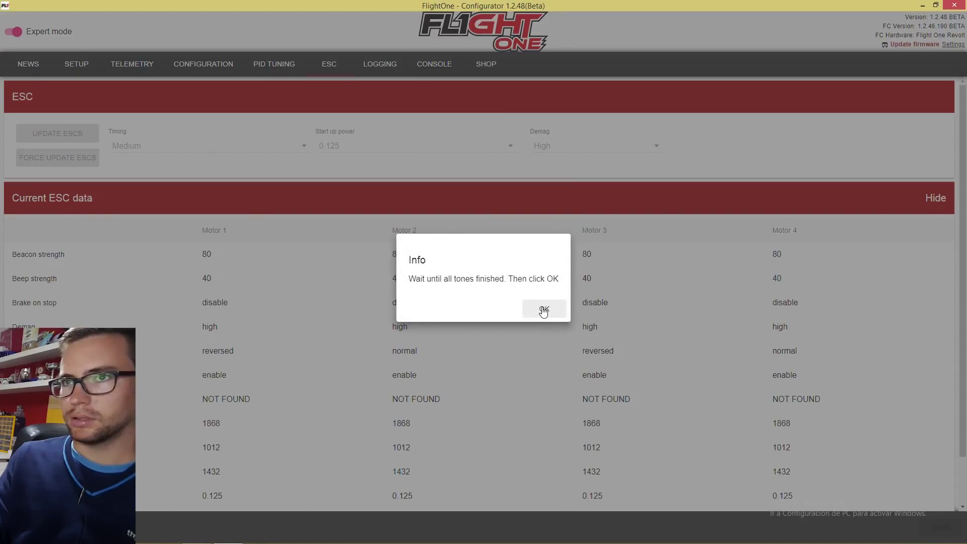
{"action": "left_click", "coordinate": [543, 309]}
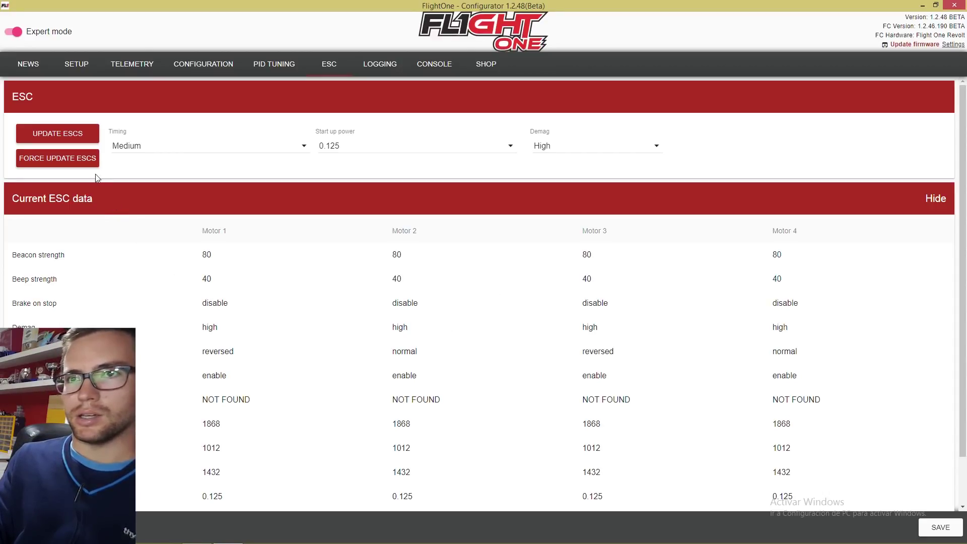
- Examine the current ESC data table, including the throttle values listed for Motor 1
{"action": "left_click", "coordinate": [59, 138]}
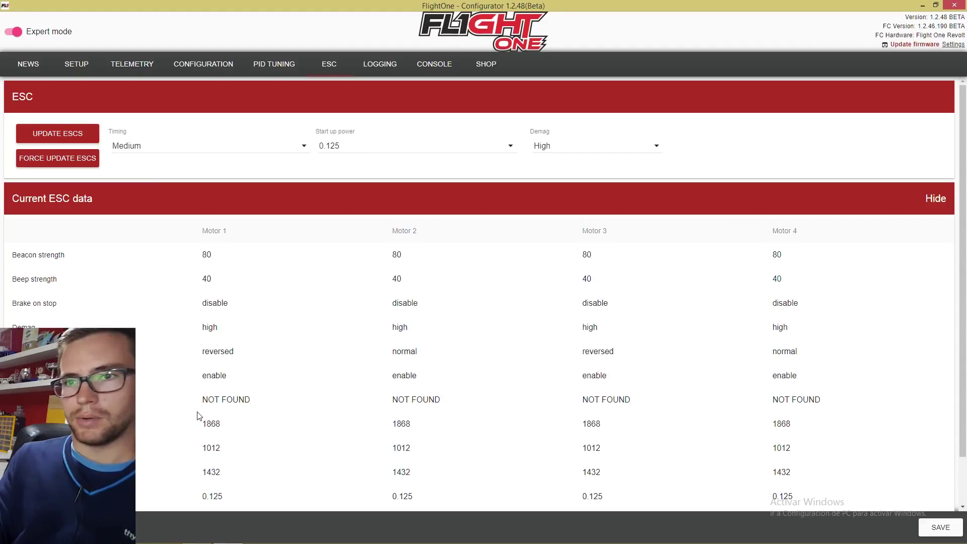
{"action": "left_click_drag", "start_coordinate": [204, 423], "coordinate": [222, 425]}
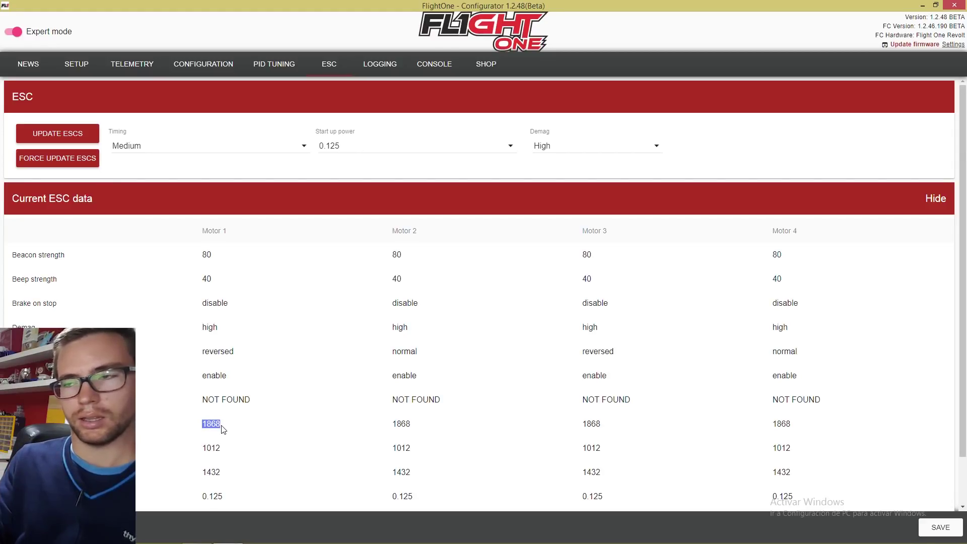
{"action": "left_click", "coordinate": [215, 435]}
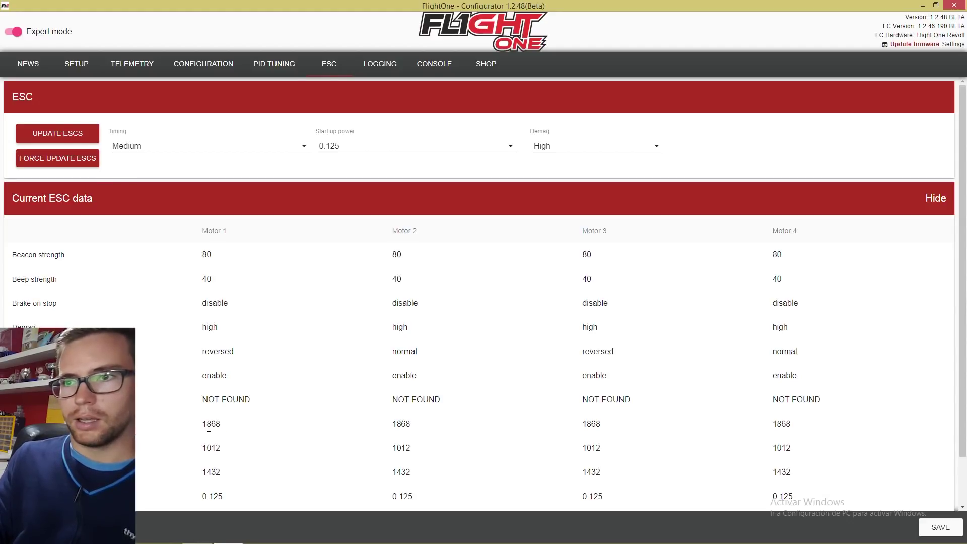
{"action": "scroll", "coordinate": [208, 428], "scroll_direction": "down", "scroll_amount": 1}
{"action": "left_click_drag", "start_coordinate": [206, 394], "coordinate": [227, 401]}
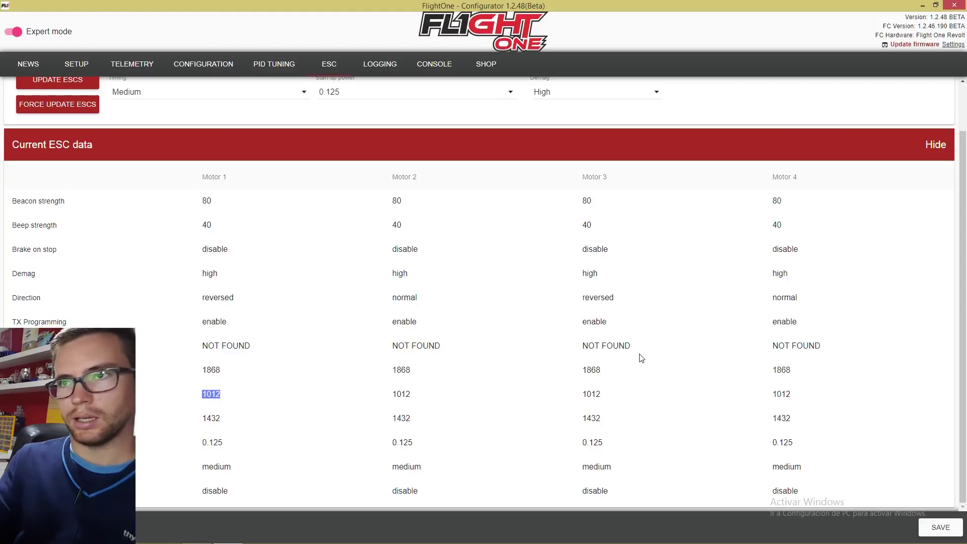
{"action": "scroll", "coordinate": [529, 217], "scroll_direction": "up", "scroll_amount": 1}
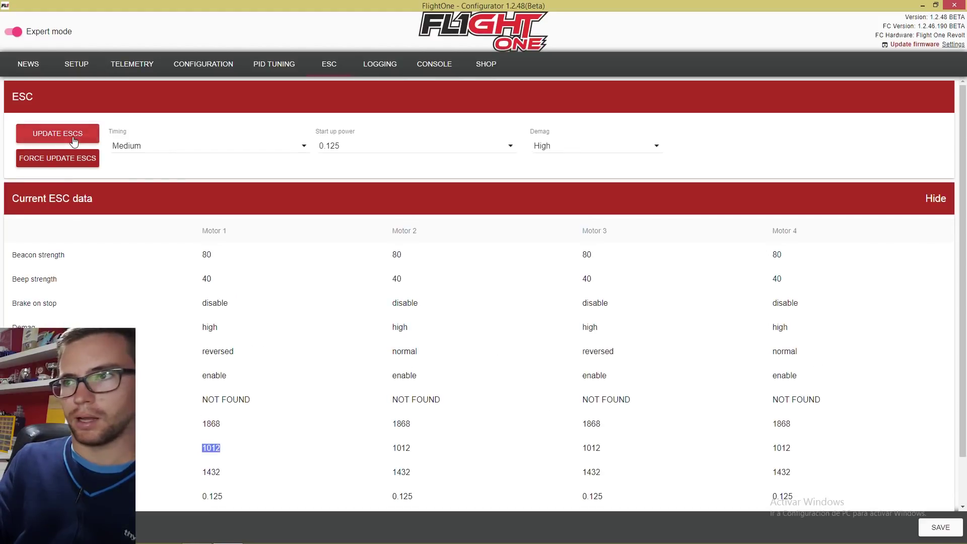
- Update the ESCs, acknowledge the end of the tones and check the reloaded ESC data for all motors
{"action": "left_click", "coordinate": [72, 137]}
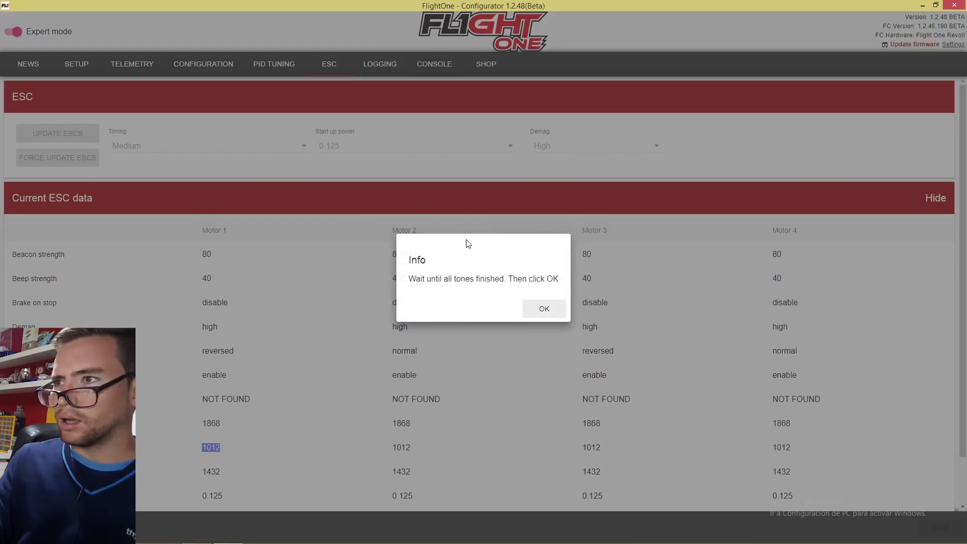
{"action": "left_click", "coordinate": [544, 309]}
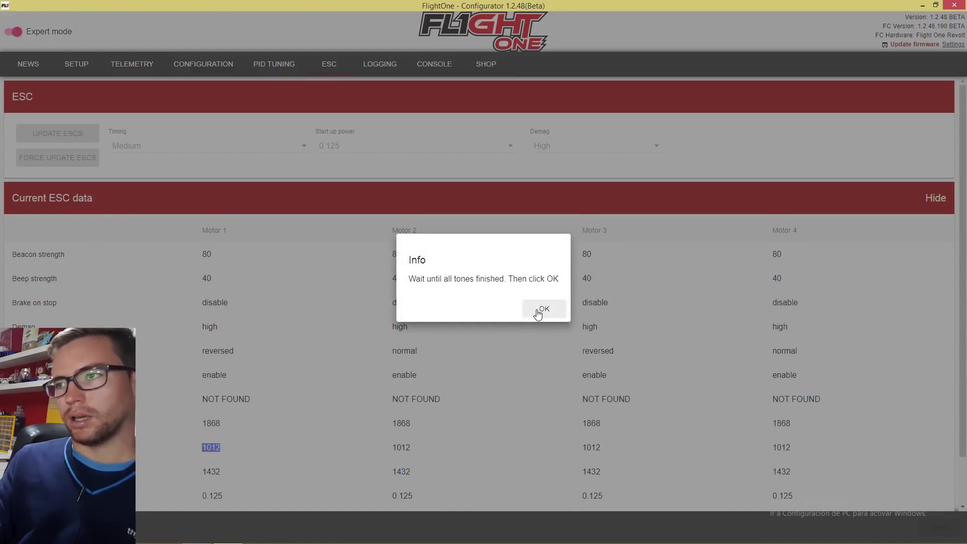
{"action": "left_click", "coordinate": [538, 314]}
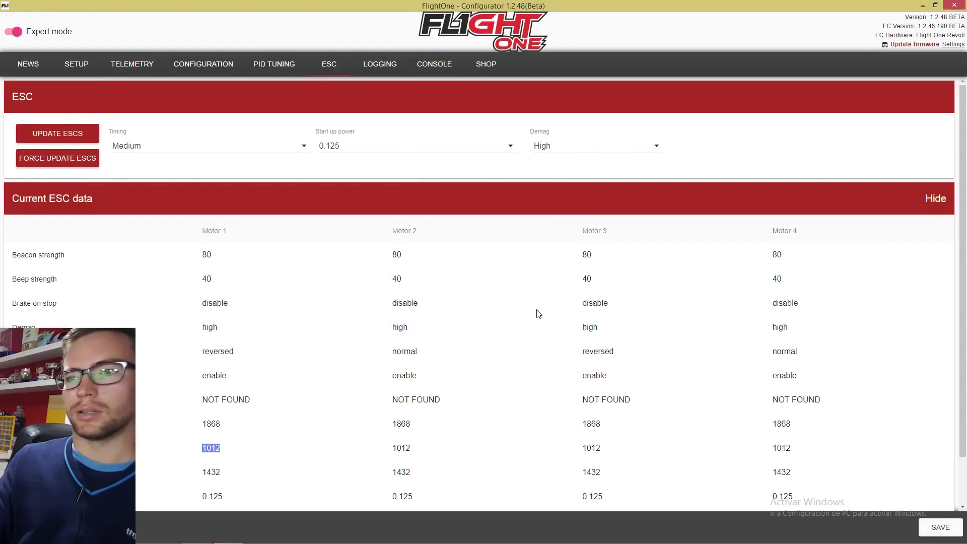
{"action": "scroll", "coordinate": [538, 314], "scroll_direction": "down", "scroll_amount": 2}
{"action": "left_click", "coordinate": [223, 362]}
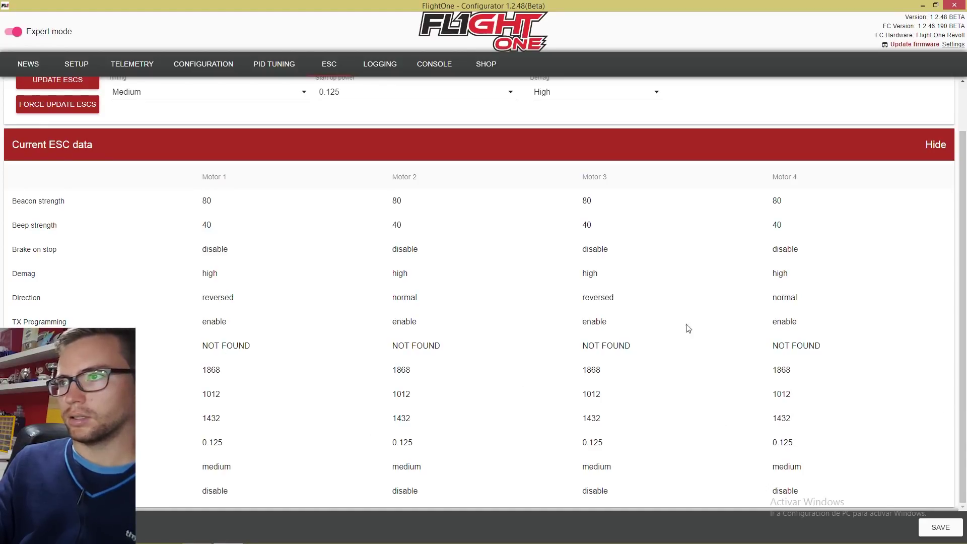
{"action": "scroll", "coordinate": [583, 403], "scroll_direction": "up", "scroll_amount": 2}
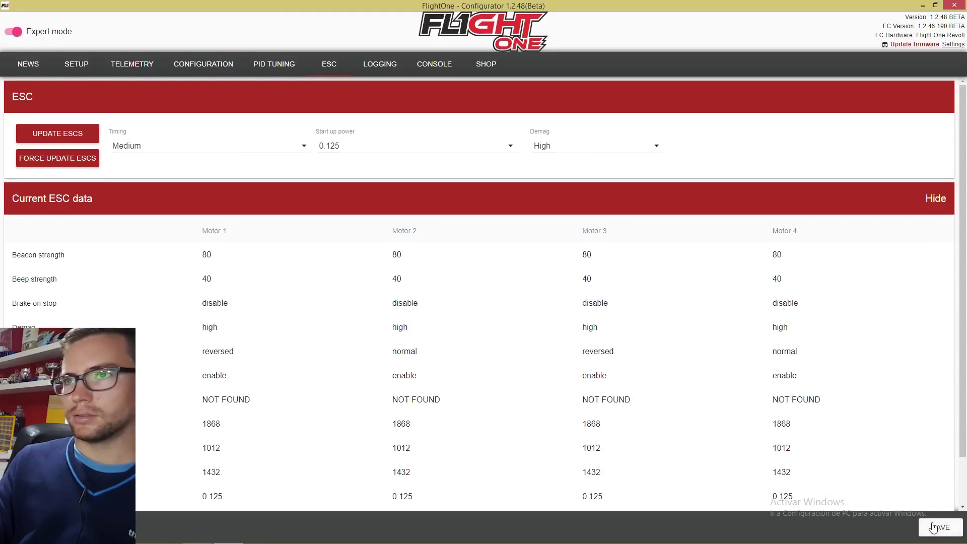
- Review the general configuration, including the ESC type, ESC protocol and Cleanflight passthrough option
{"action": "left_click", "coordinate": [84, 69]}
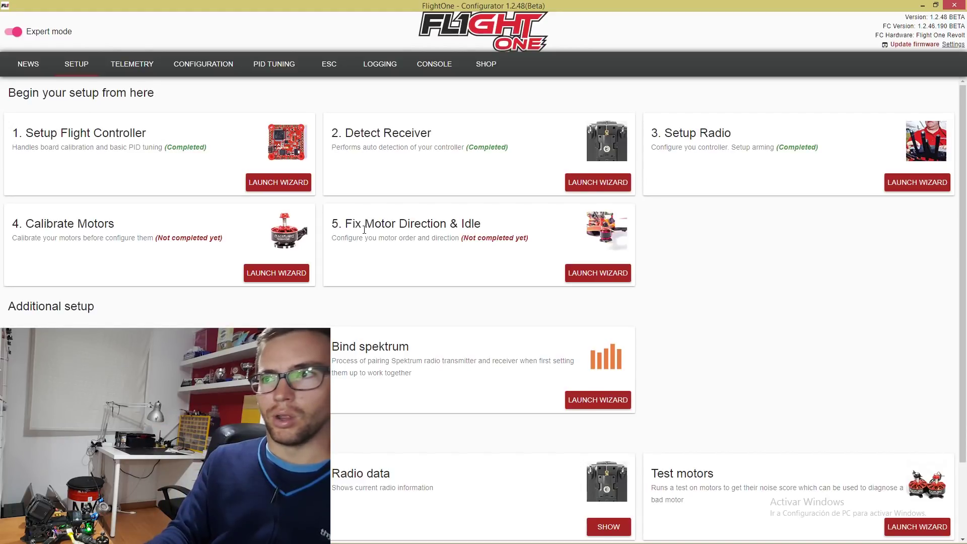
{"action": "left_click", "coordinate": [218, 63]}
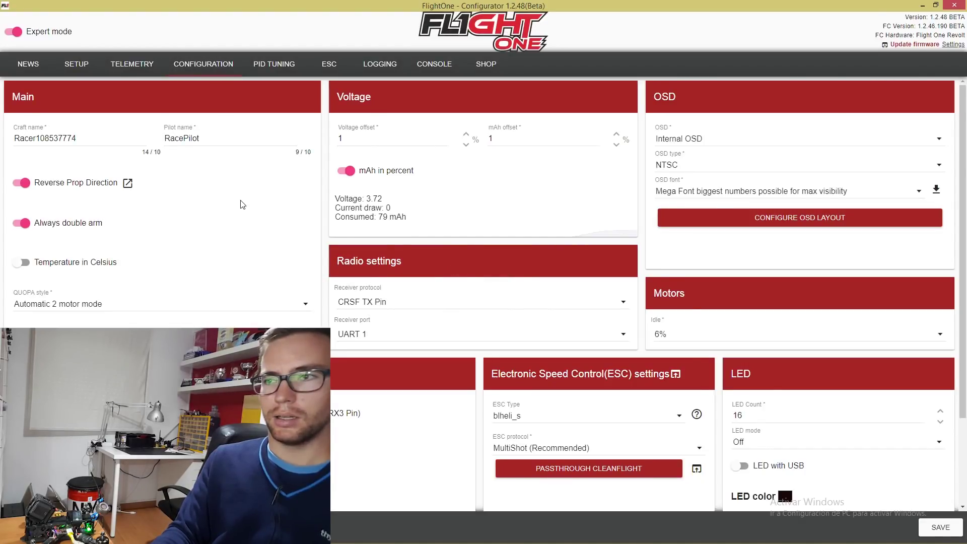
{"action": "scroll", "coordinate": [225, 252], "scroll_direction": "down", "scroll_amount": 2}
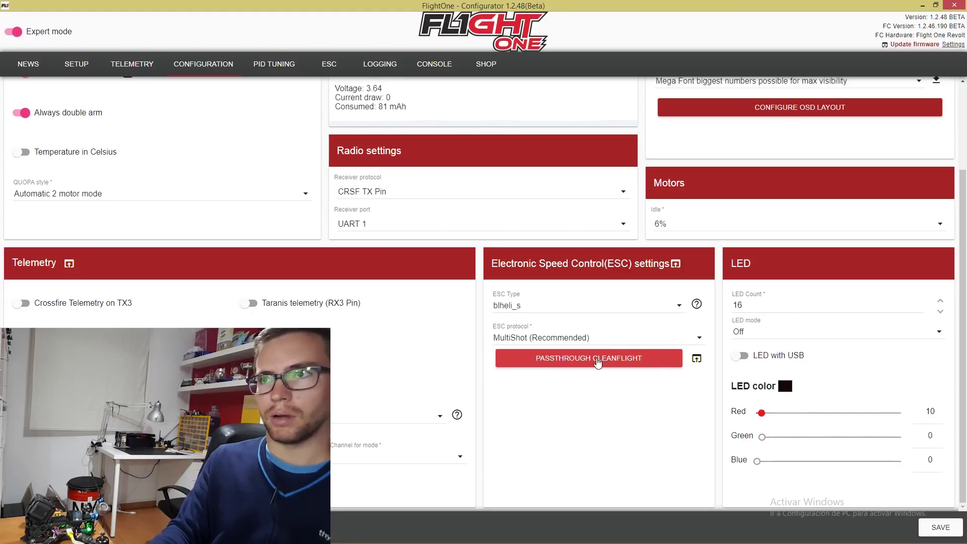
{"action": "scroll", "coordinate": [269, 296], "scroll_direction": "up", "scroll_amount": 2}
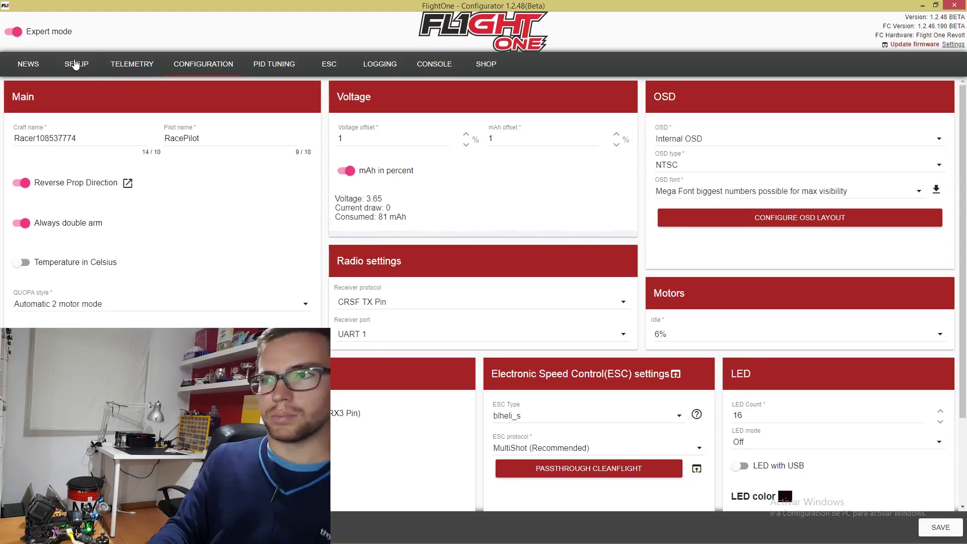
- Launch the Fix Motor Direction & Idle wizard, confirm props removed and battery connected, and confirm all motors are spinning
{"action": "left_click", "coordinate": [76, 65]}
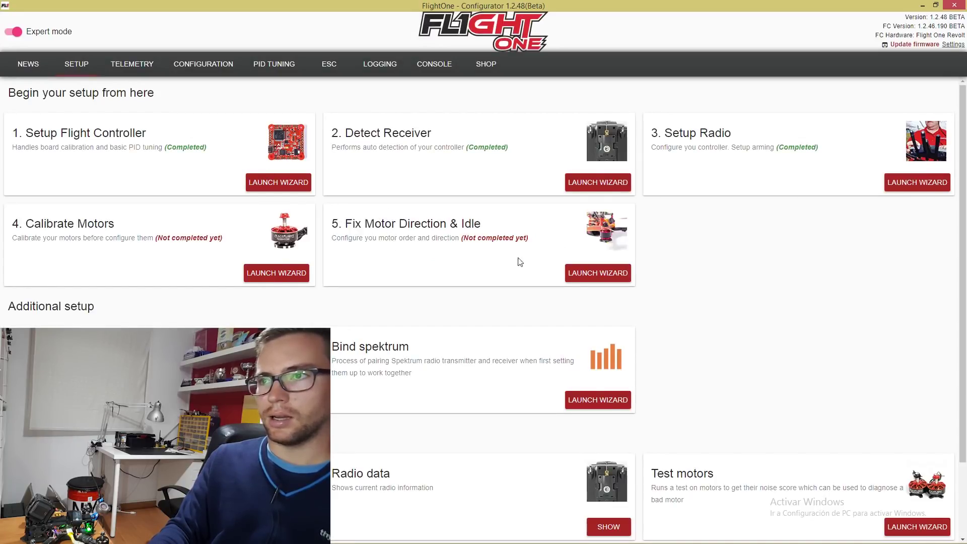
{"action": "left_click", "coordinate": [619, 276]}
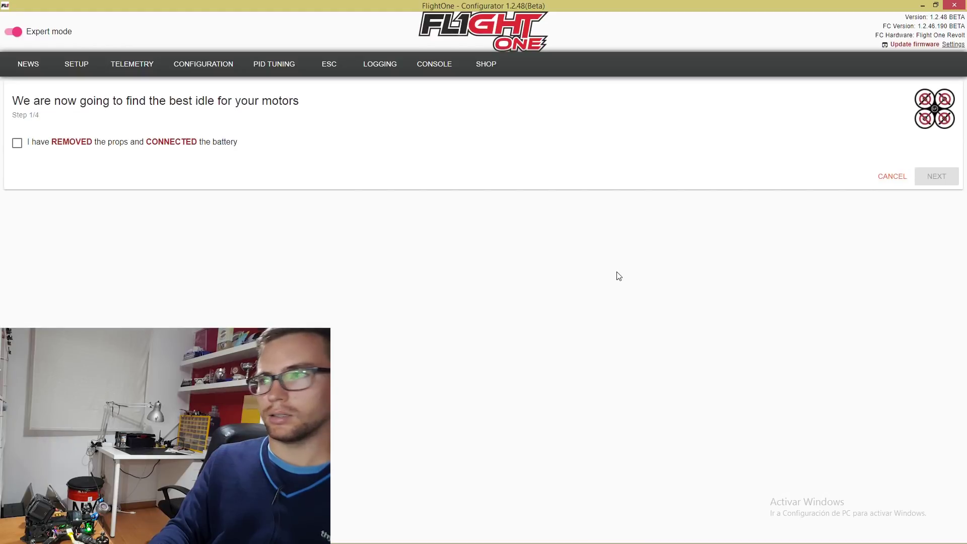
{"action": "left_click", "coordinate": [124, 144]}
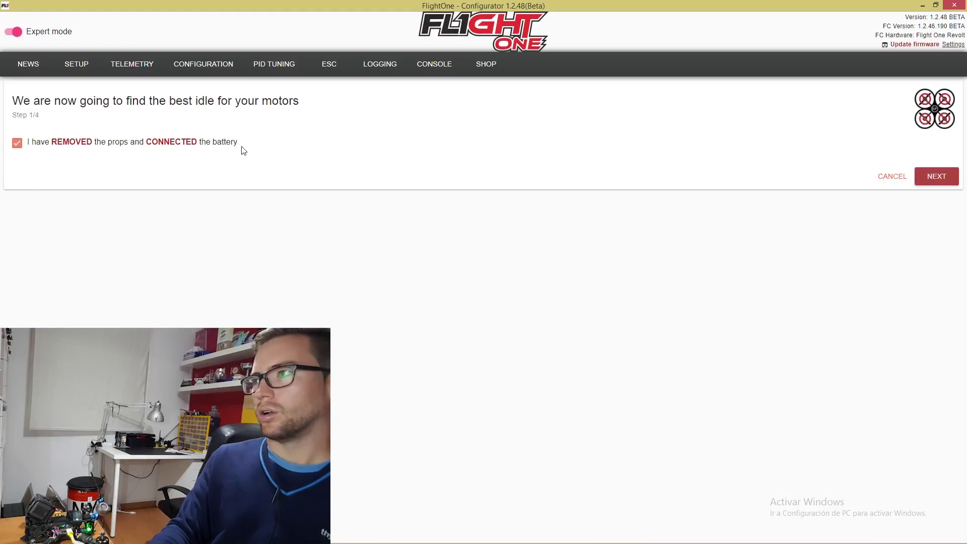
{"action": "left_click", "coordinate": [934, 179]}
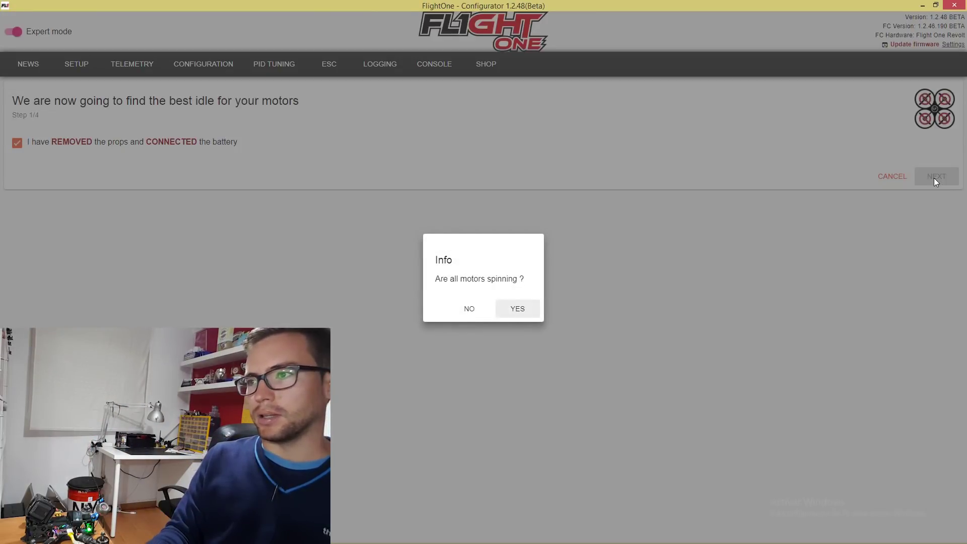
{"action": "left_click", "coordinate": [512, 319]}
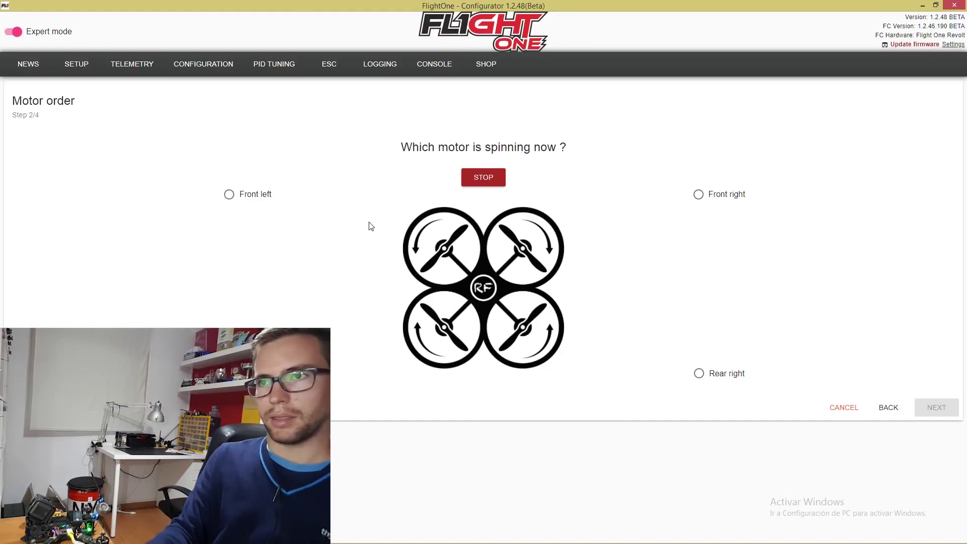
- Identify the spinning motors in the motor order test as front left, front right and rear right
{"action": "left_click", "coordinate": [246, 198]}
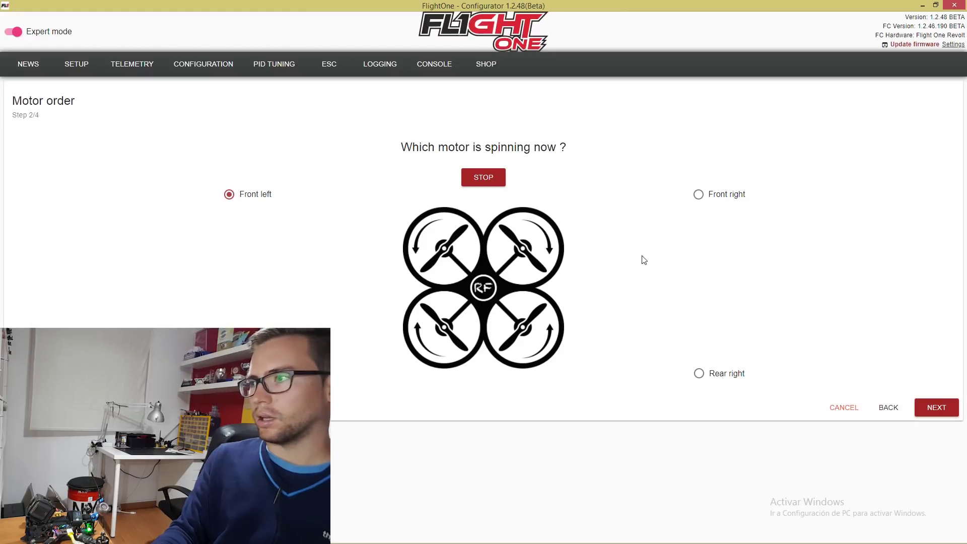
{"action": "left_click", "coordinate": [942, 407]}
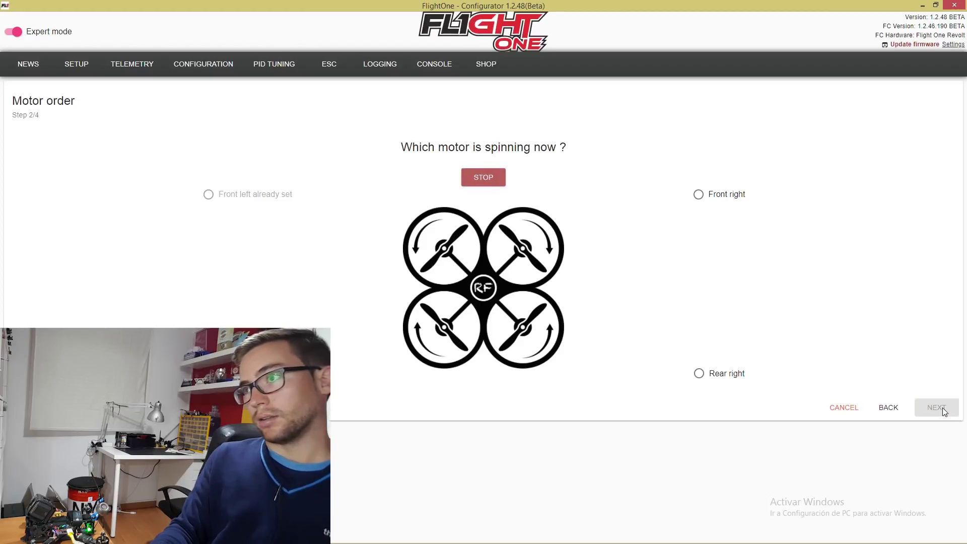
{"action": "left_click", "coordinate": [740, 197]}
{"action": "left_click", "coordinate": [935, 407]}
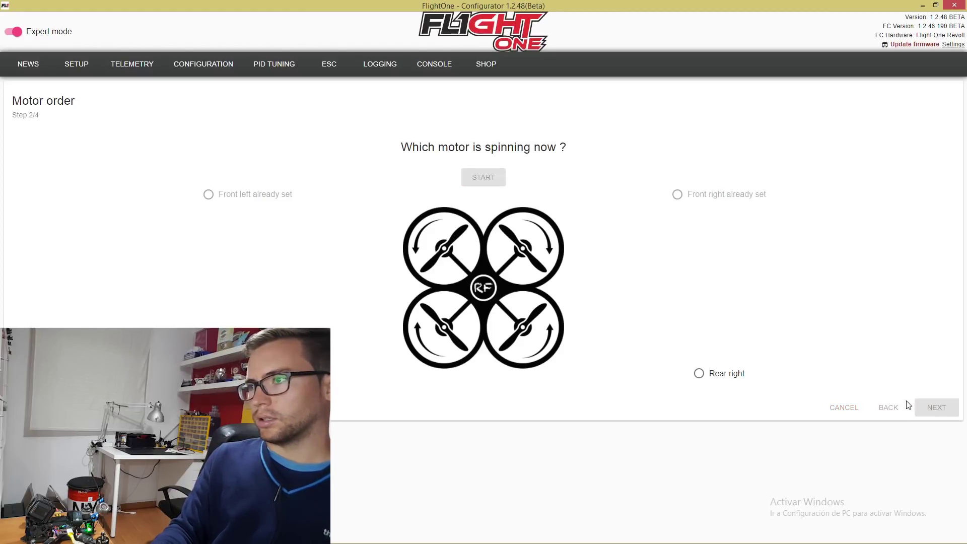
{"action": "left_click", "coordinate": [724, 377]}
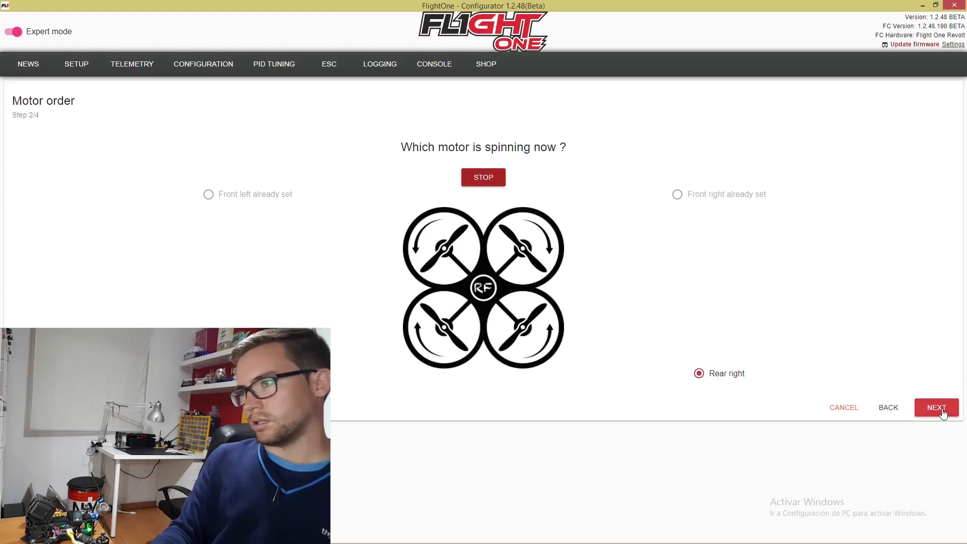
{"action": "left_click", "coordinate": [936, 408]}
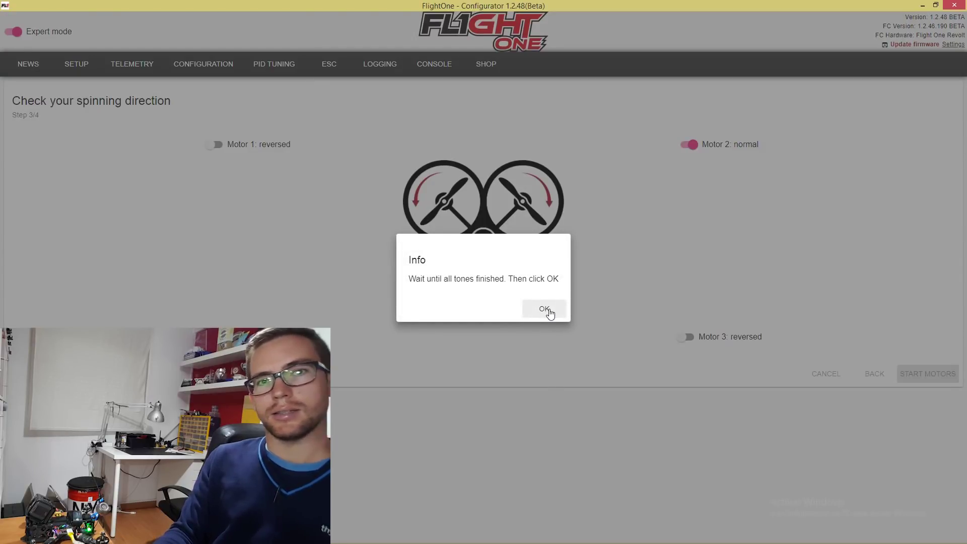
- Run the spinning direction check by starting the motors, and confirm that all of them spin in the right direction
{"action": "left_click", "coordinate": [550, 314]}
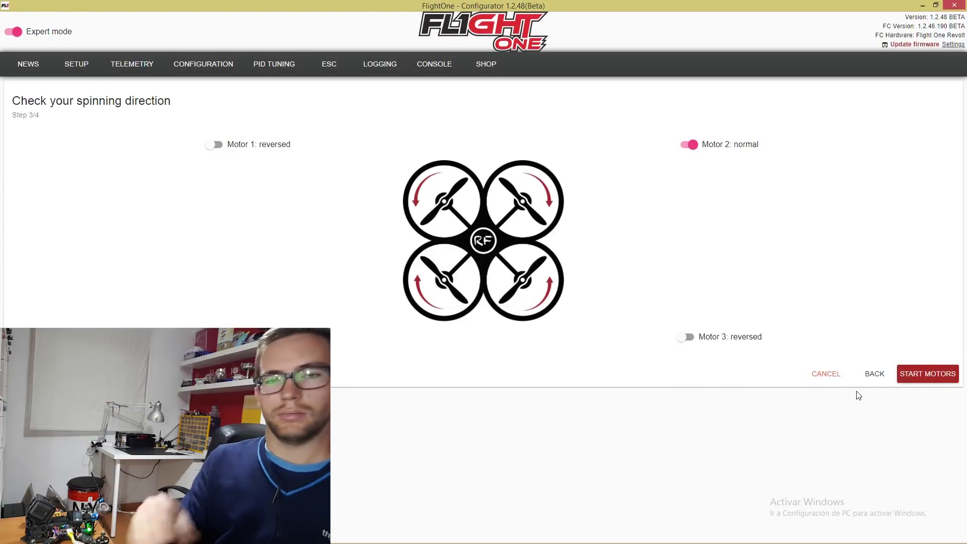
{"action": "left_click", "coordinate": [936, 383]}
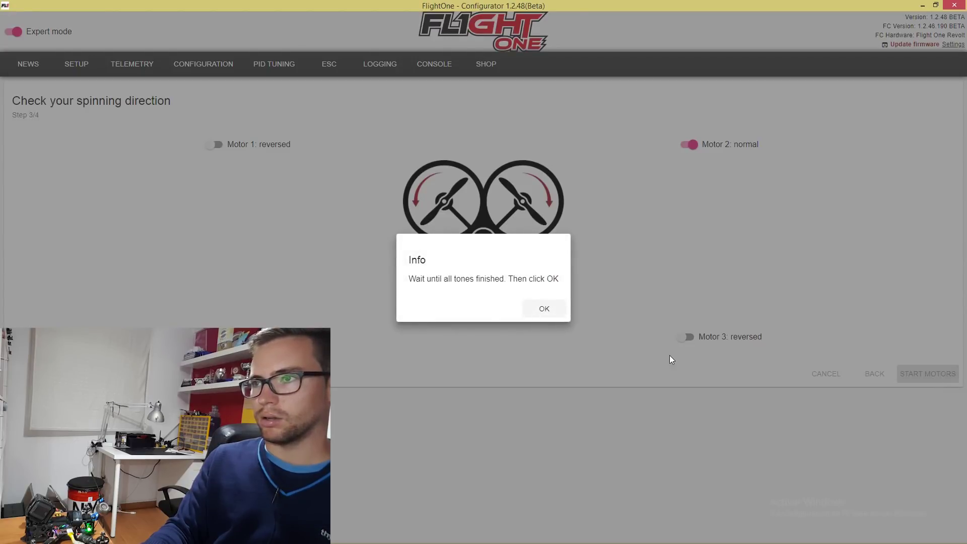
{"action": "left_click", "coordinate": [543, 308]}
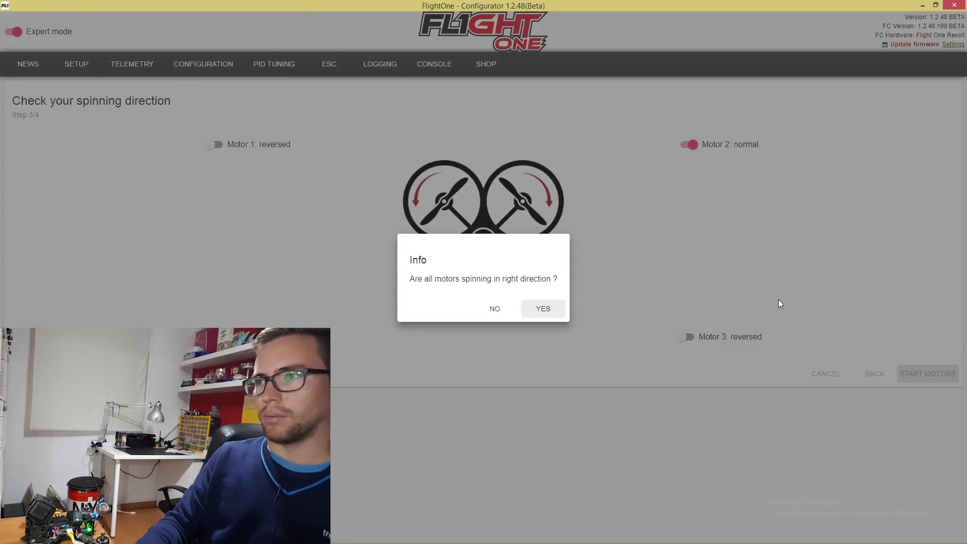
{"action": "left_click", "coordinate": [543, 308]}
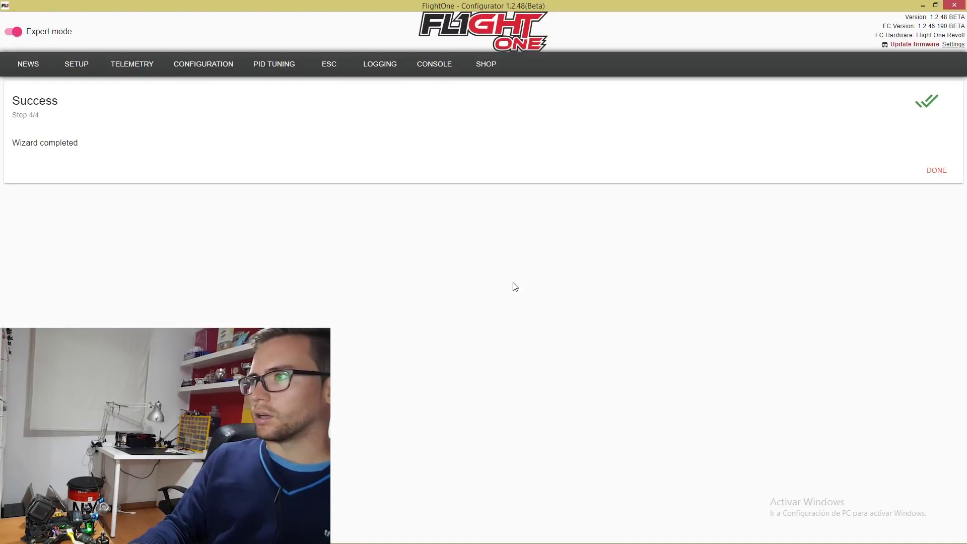
- Close the completed motor direction and idle wizard and look over the main and additional setup wizards
{"action": "left_click", "coordinate": [929, 168]}
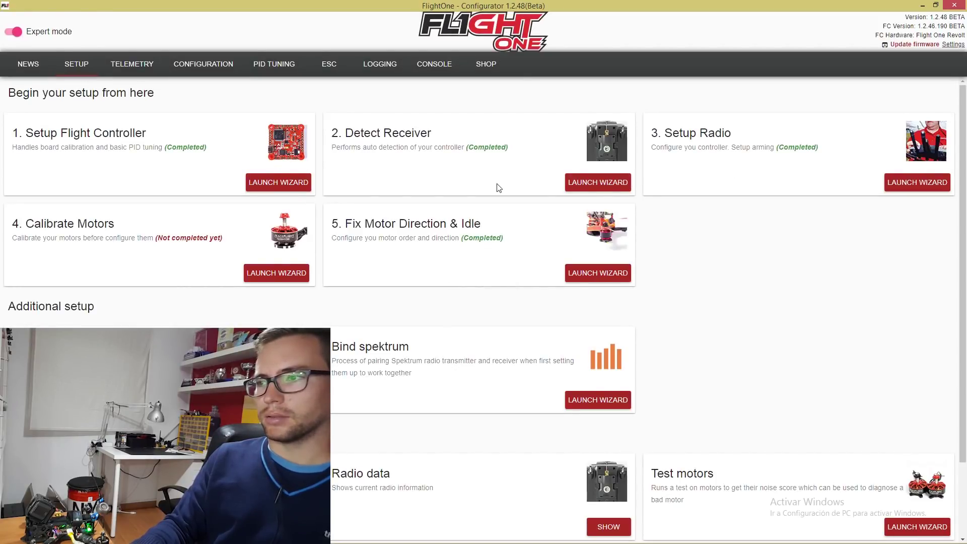
{"action": "scroll", "coordinate": [391, 336], "scroll_direction": "down", "scroll_amount": 2}
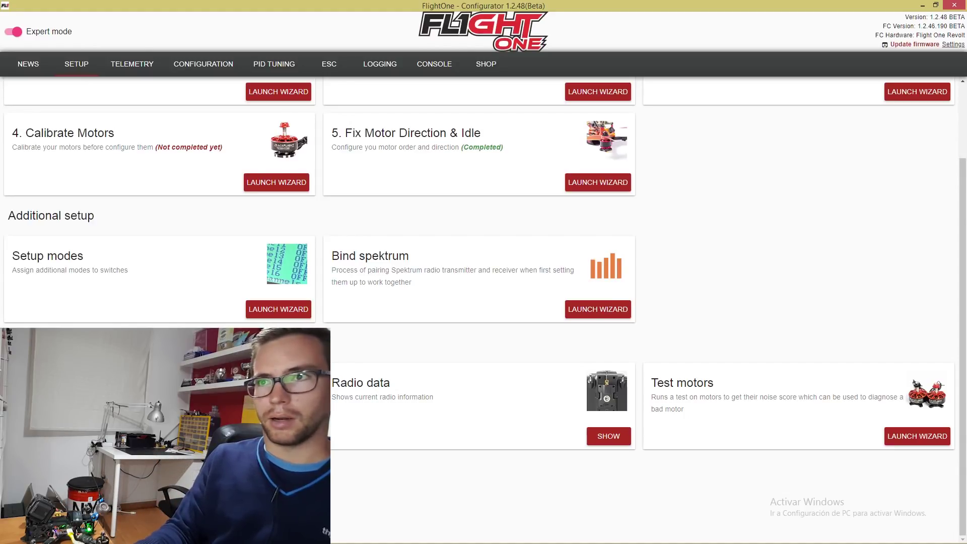
{"action": "scroll", "coordinate": [149, 252], "scroll_direction": "up", "scroll_amount": 2}
{"action": "scroll", "coordinate": [582, 260], "scroll_direction": "down", "scroll_amount": 2}
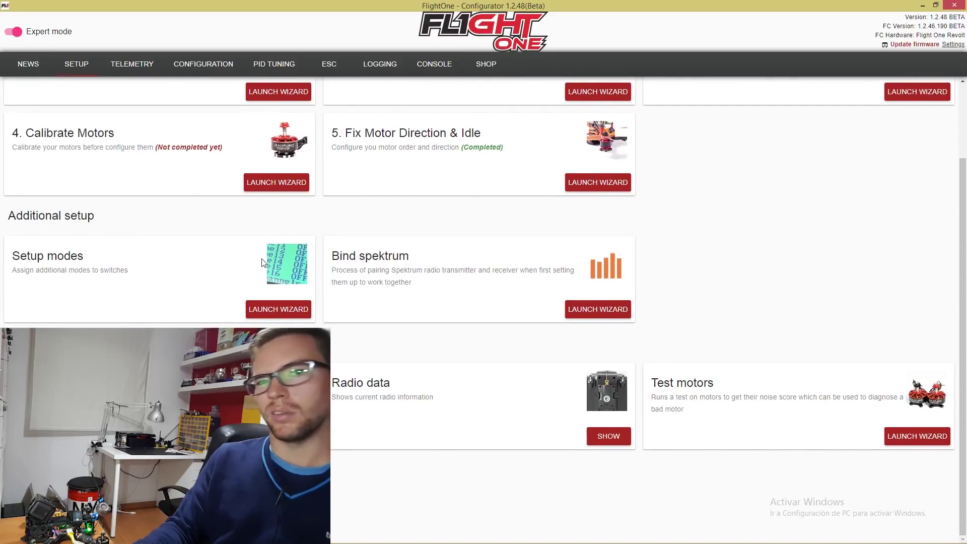
{"action": "scroll", "coordinate": [262, 262], "scroll_direction": "up", "scroll_amount": 2}
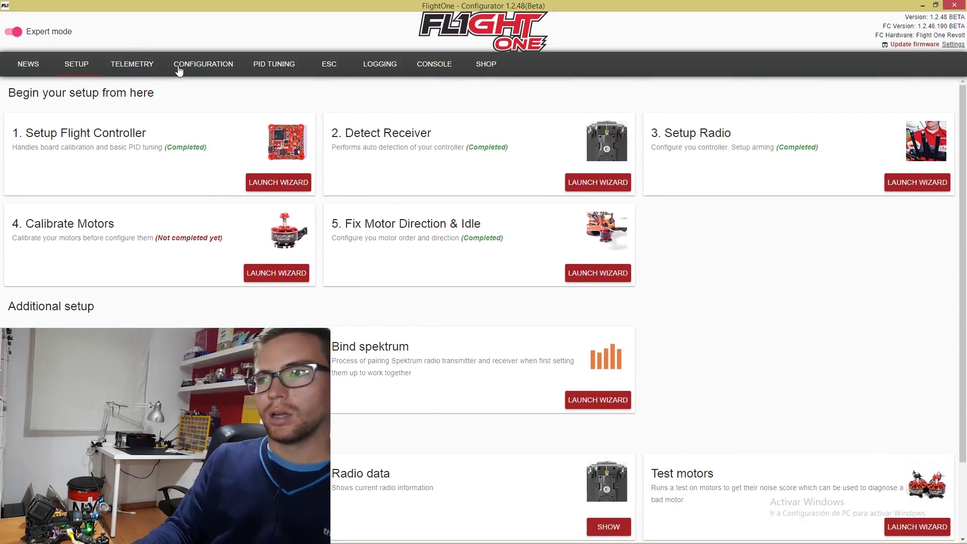
- Turn off the Always double arm option in the main configuration settings
{"action": "left_click", "coordinate": [180, 70]}
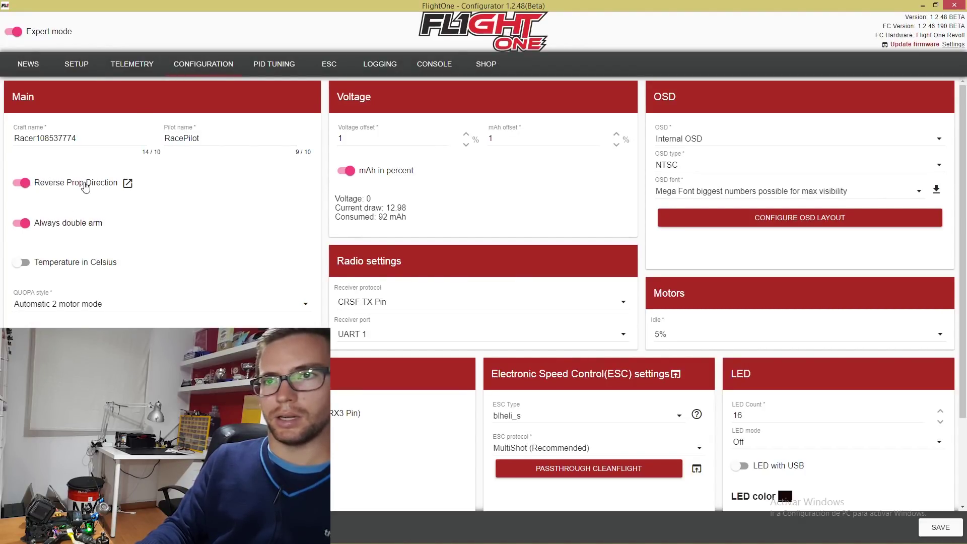
{"action": "left_click", "coordinate": [23, 223]}
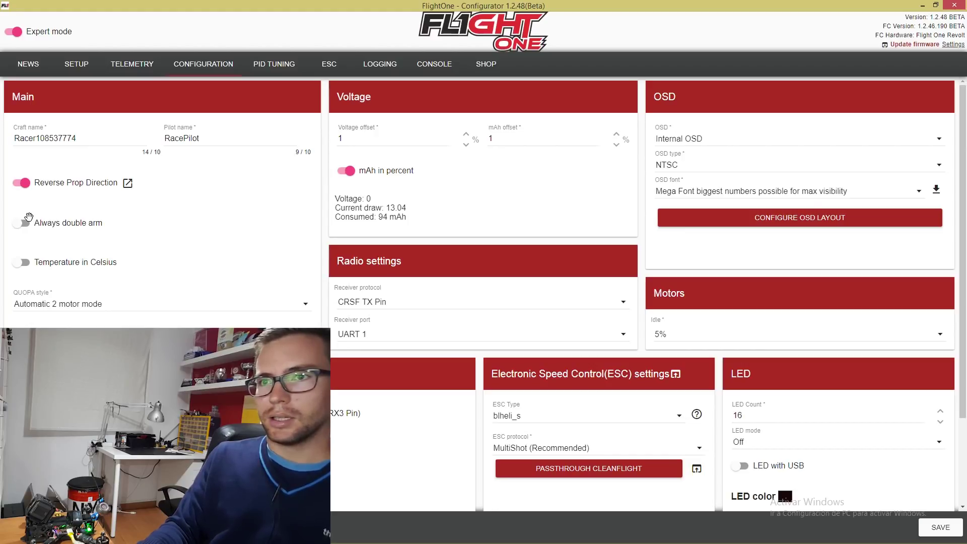
{"action": "scroll", "coordinate": [97, 272], "scroll_direction": "down", "scroll_amount": 1}
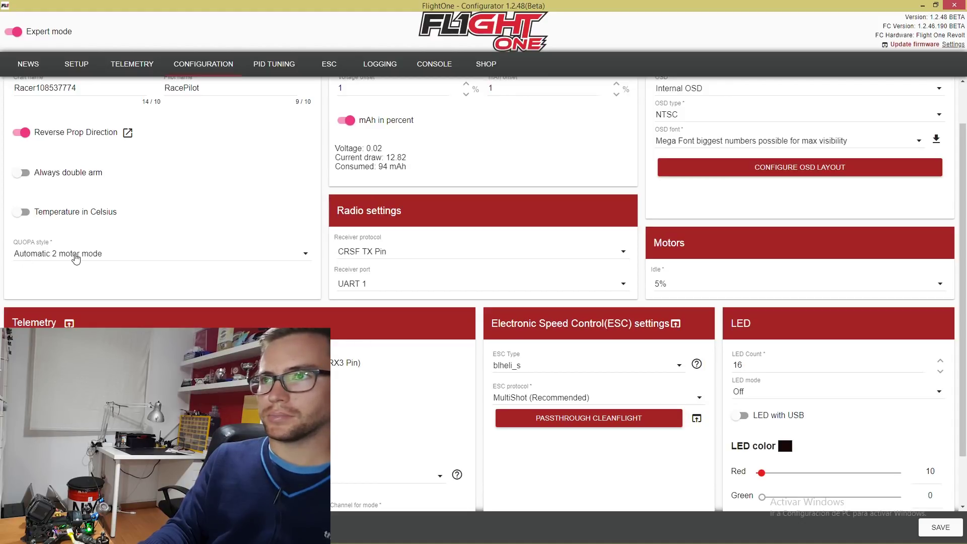
{"action": "scroll", "coordinate": [76, 259], "scroll_direction": "up", "scroll_amount": 1}
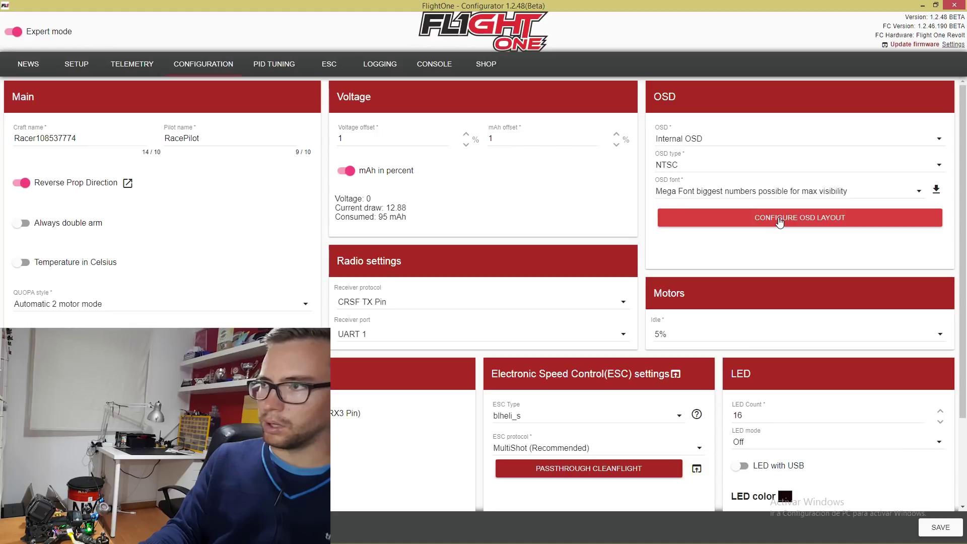
- Set the OSD to Disabled and save the configuration
{"action": "left_click", "coordinate": [794, 222]}
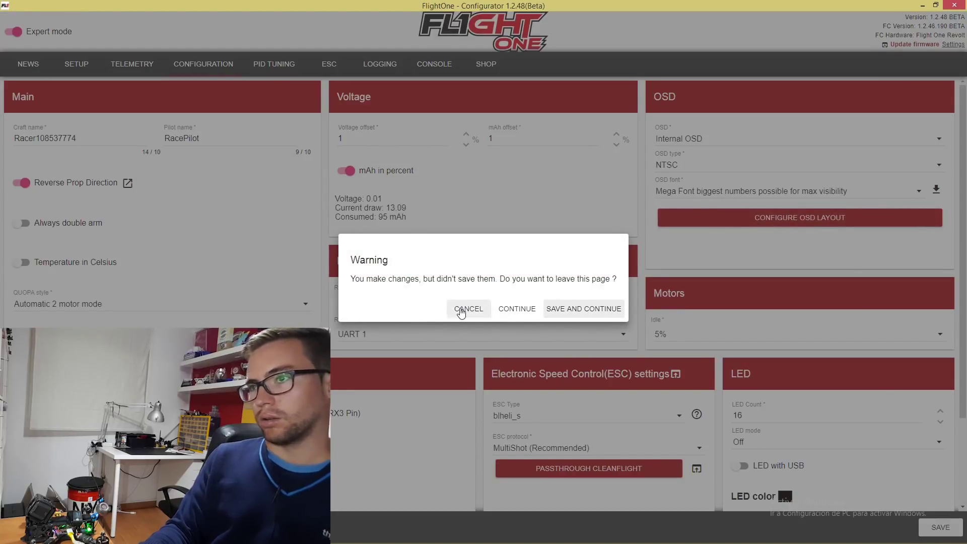
{"action": "left_click", "coordinate": [461, 311]}
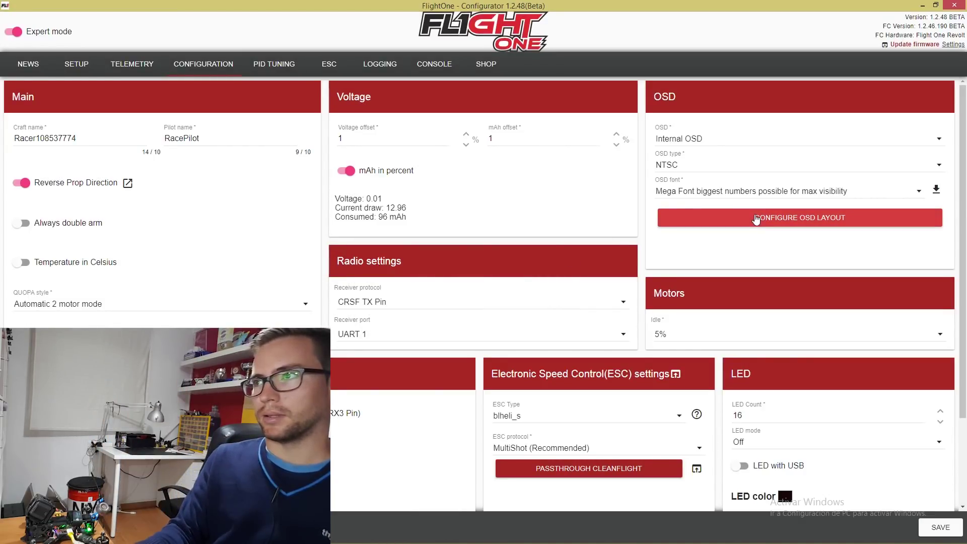
{"action": "left_click", "coordinate": [711, 140]}
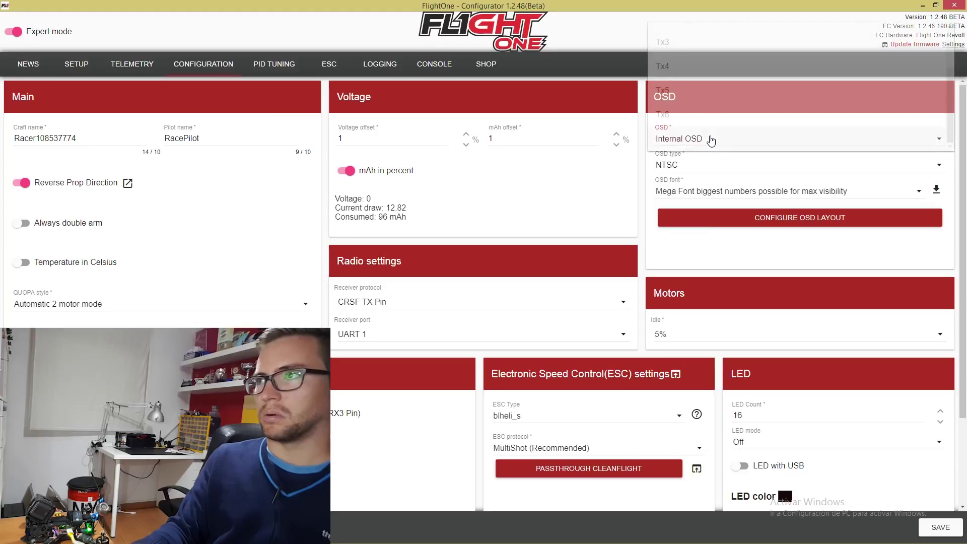
{"action": "scroll", "coordinate": [675, 50], "scroll_direction": "up", "scroll_amount": 1}
{"action": "left_click", "coordinate": [674, 35]}
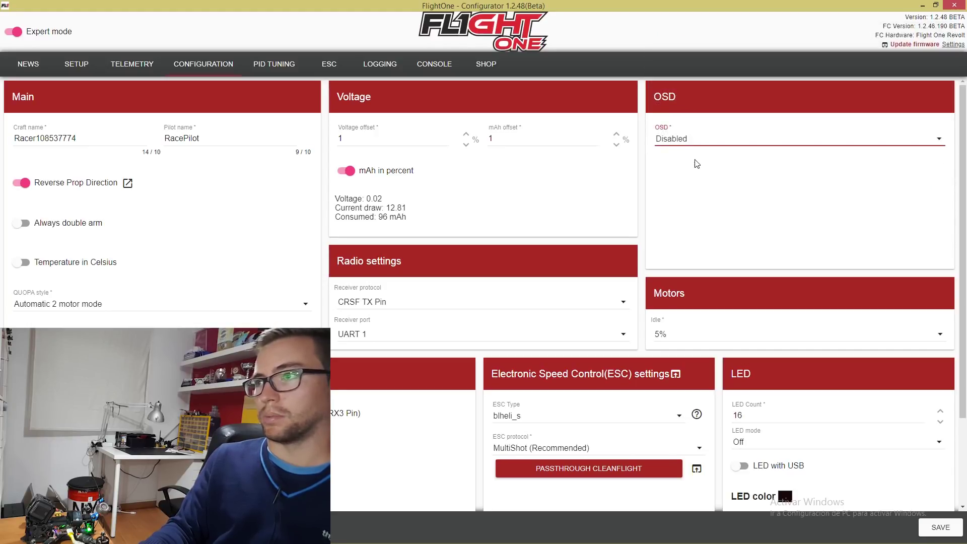
{"action": "scroll", "coordinate": [671, 207], "scroll_direction": "down", "scroll_amount": 2}
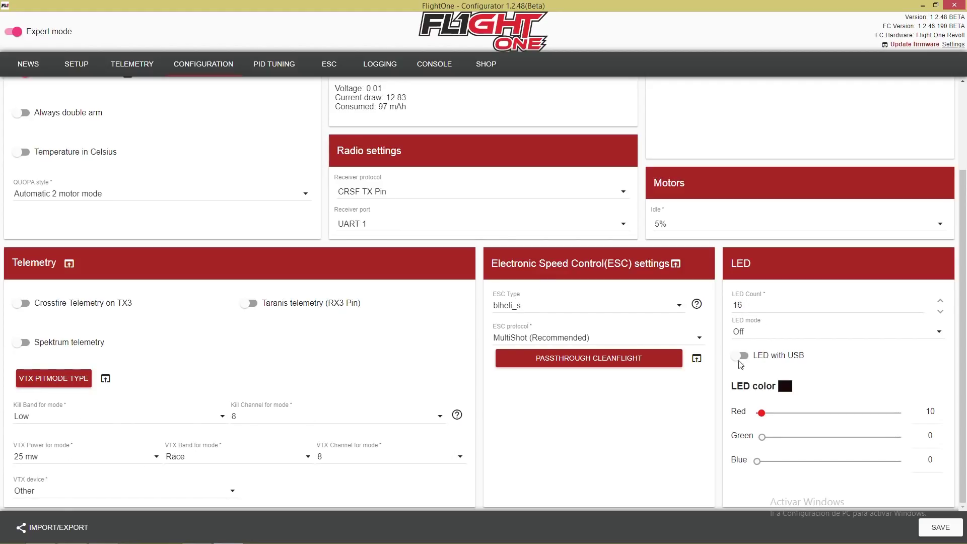
{"action": "left_click", "coordinate": [933, 527]}
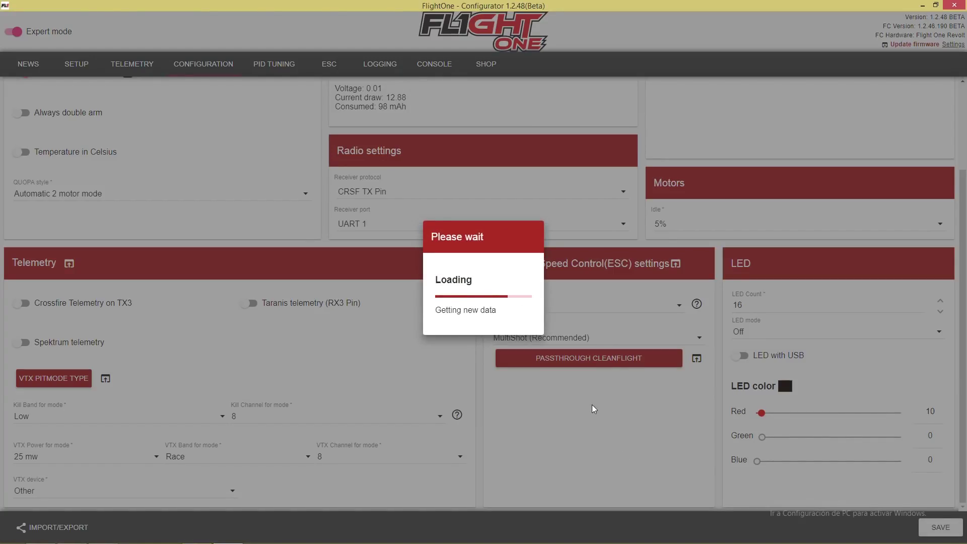
- Examine the PID tuning settings, including the ready-made tunes, the roll, pitch and yaw PID values, and the filter presets and filtering
{"action": "scroll", "coordinate": [594, 409], "scroll_direction": "up", "scroll_amount": 3}
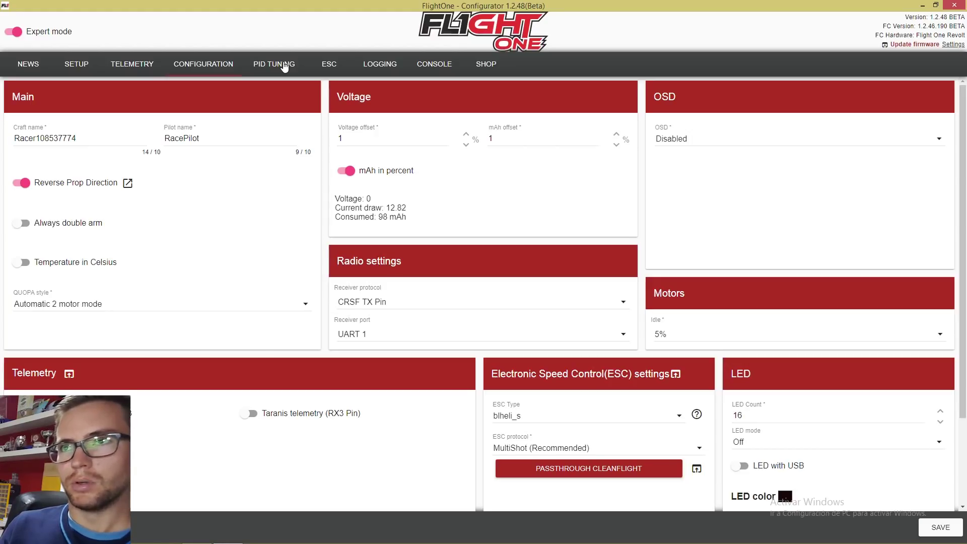
{"action": "left_click", "coordinate": [285, 66]}
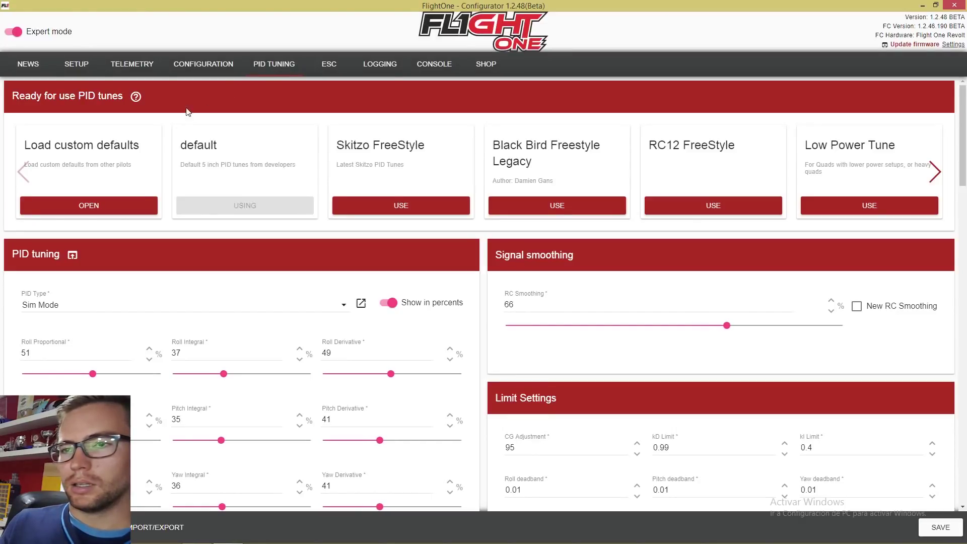
{"action": "scroll", "coordinate": [124, 176], "scroll_direction": "down", "scroll_amount": 4}
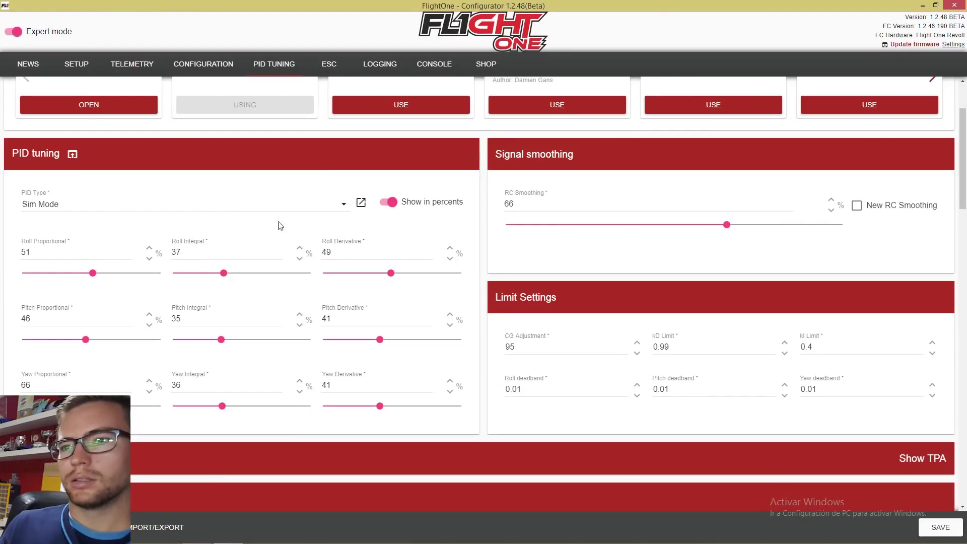
{"action": "scroll", "coordinate": [202, 343], "scroll_direction": "down", "scroll_amount": 10}
{"action": "scroll", "coordinate": [264, 404], "scroll_direction": "down", "scroll_amount": 2}
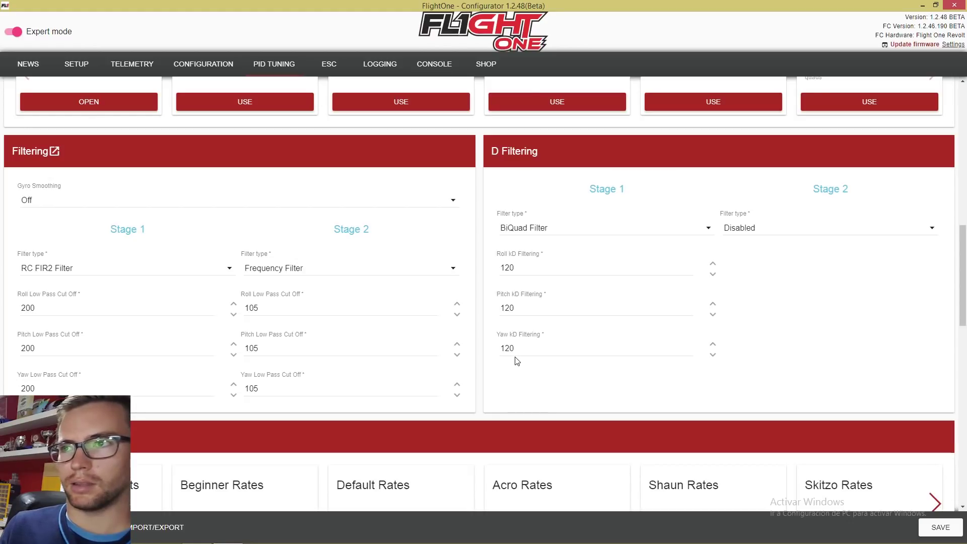
{"action": "scroll", "coordinate": [515, 360], "scroll_direction": "up", "scroll_amount": 5}
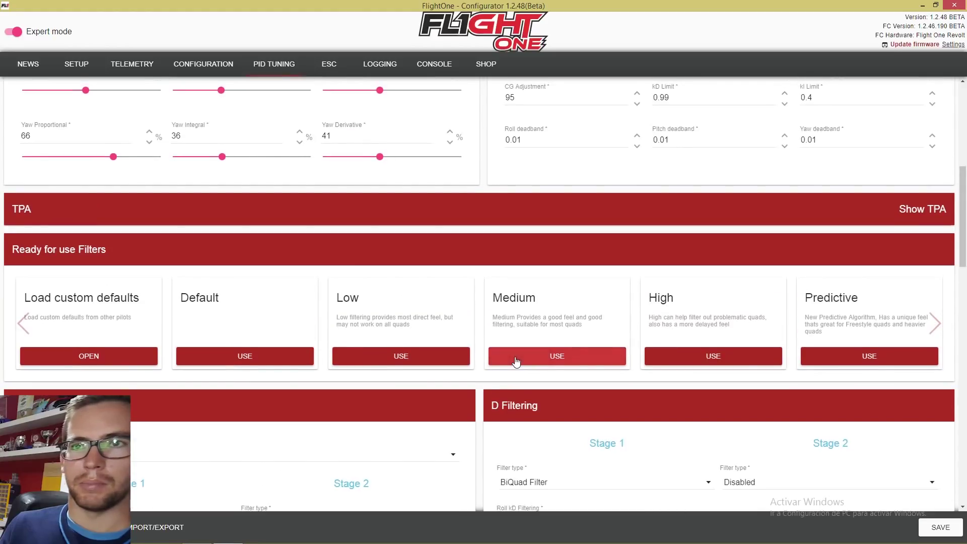
{"action": "scroll", "coordinate": [69, 216], "scroll_direction": "up", "scroll_amount": 4}
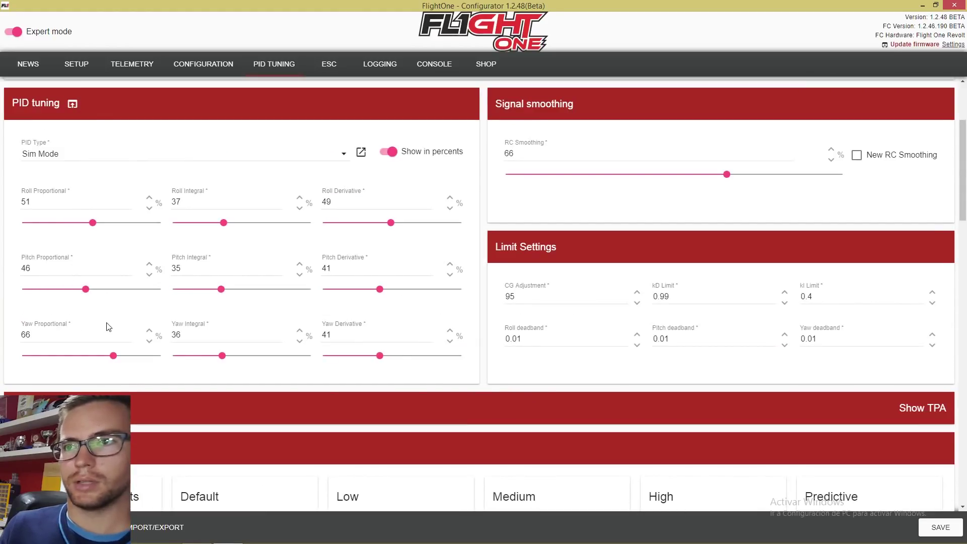
{"action": "scroll", "coordinate": [108, 325], "scroll_direction": "up", "scroll_amount": 3}
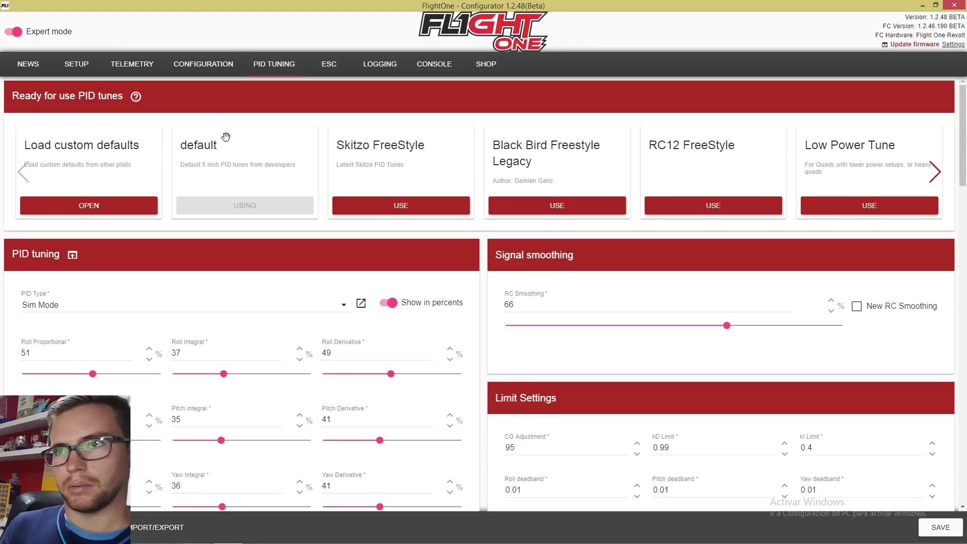
{"action": "scroll", "coordinate": [259, 202], "scroll_direction": "down", "scroll_amount": 3}
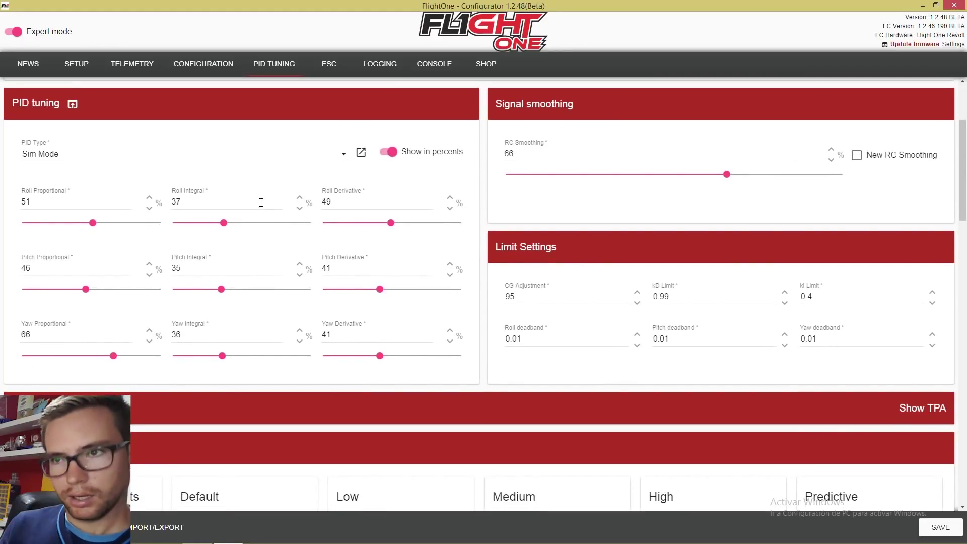
{"action": "scroll", "coordinate": [261, 202], "scroll_direction": "down", "scroll_amount": 9}
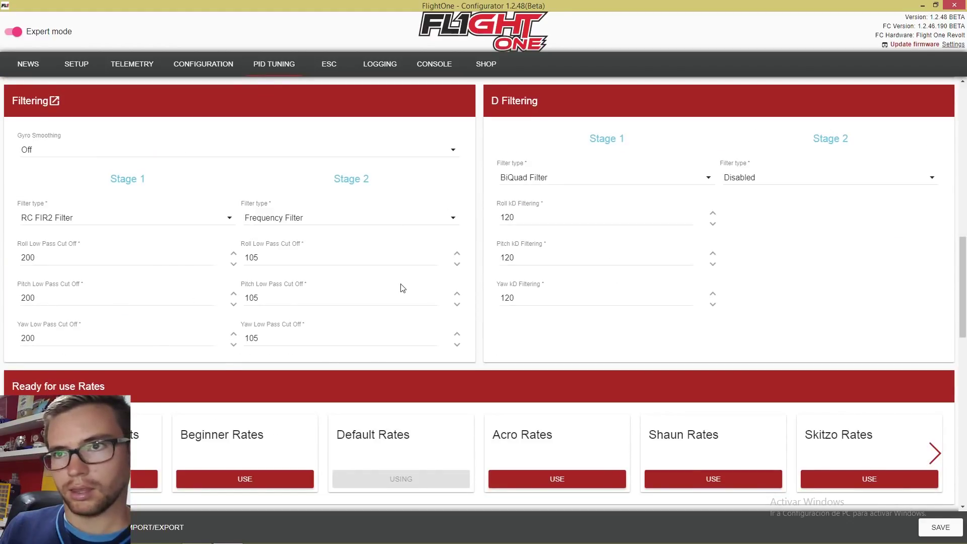
{"action": "scroll", "coordinate": [402, 288], "scroll_direction": "up", "scroll_amount": 5}
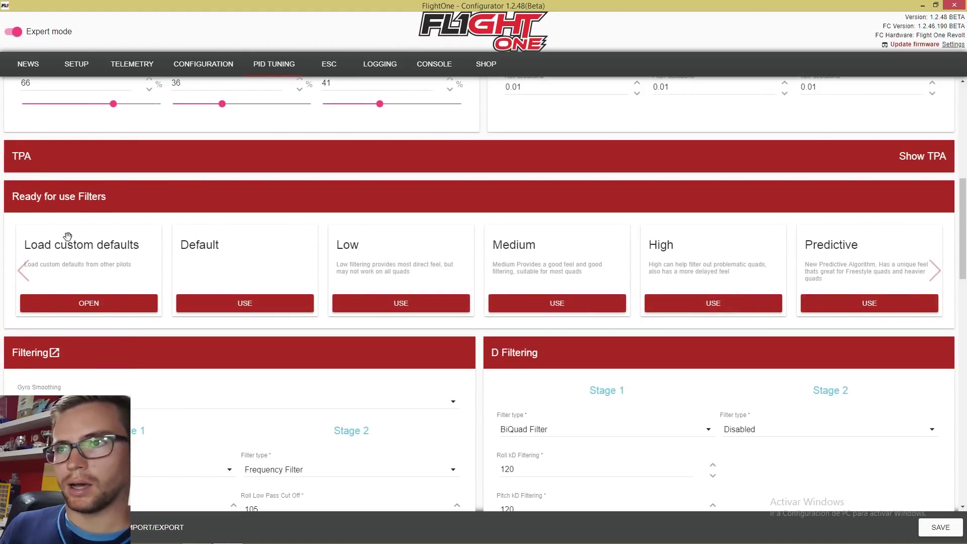
{"action": "scroll", "coordinate": [441, 351], "scroll_direction": "up", "scroll_amount": 8}
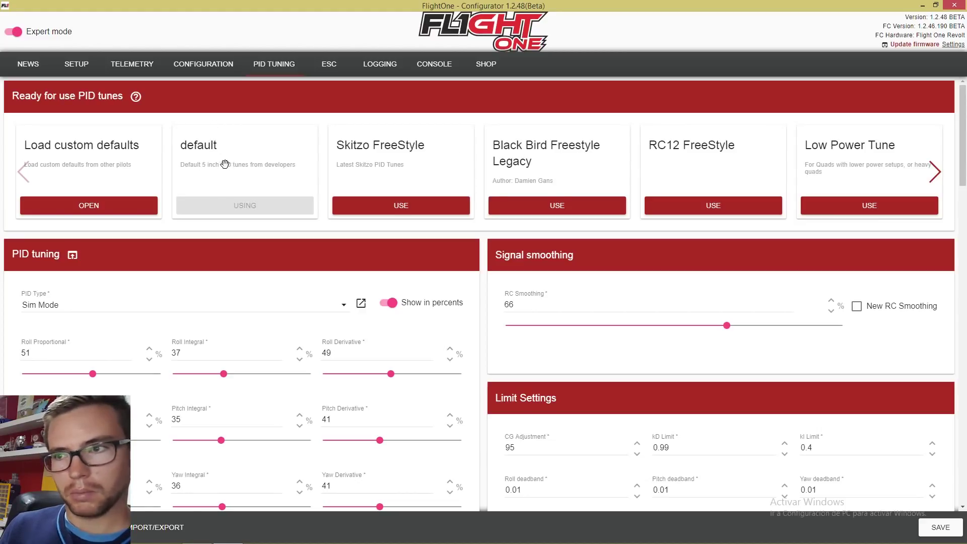
- Switch the rates type to BetaFlight Rates and save the PID tuning settings
{"action": "scroll", "coordinate": [399, 237], "scroll_direction": "down", "scroll_amount": 10}
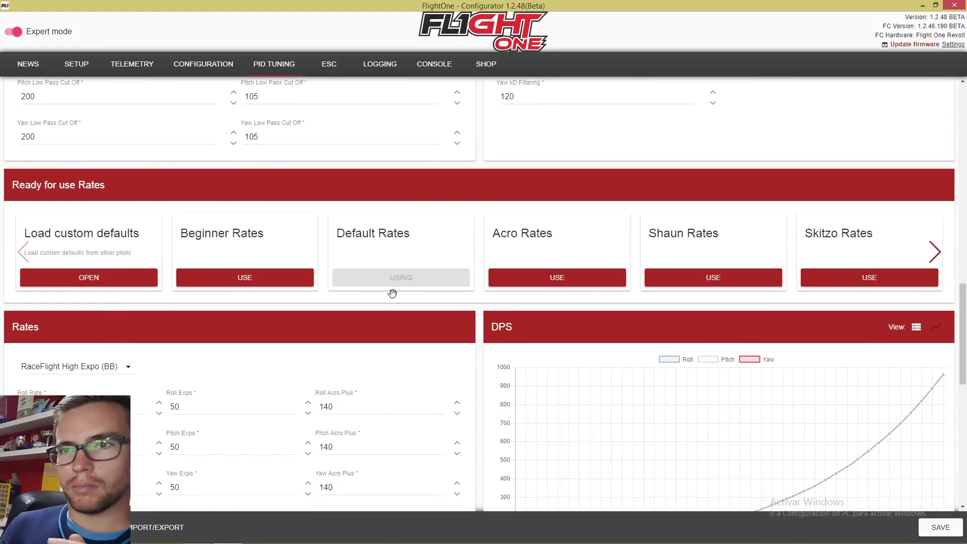
{"action": "left_click", "coordinate": [103, 367]}
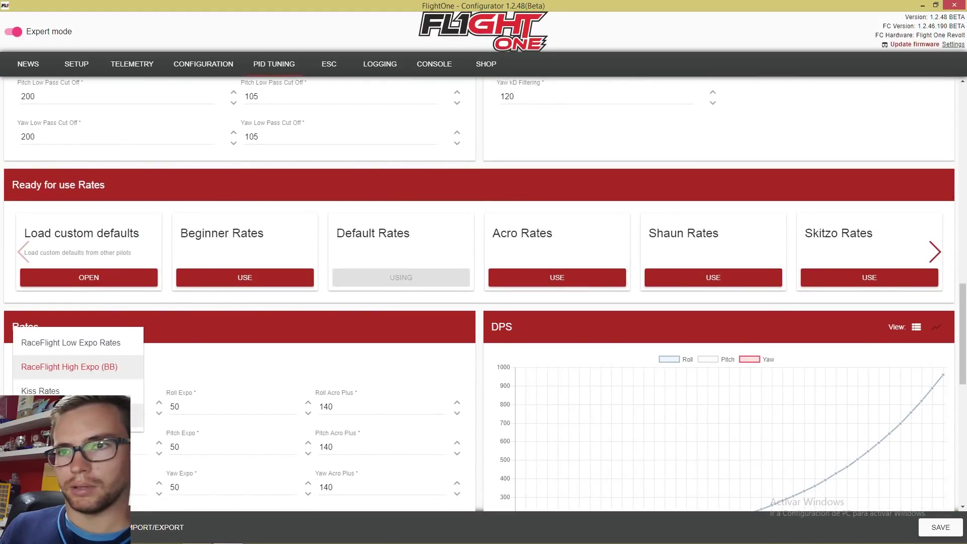
{"action": "left_click", "coordinate": [71, 415]}
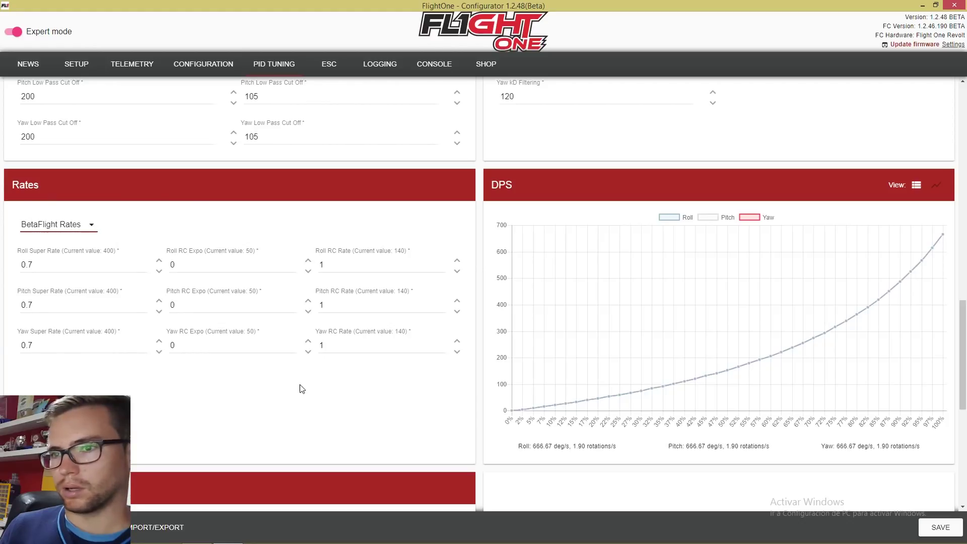
{"action": "scroll", "coordinate": [561, 373], "scroll_direction": "down", "scroll_amount": 5}
{"action": "left_click", "coordinate": [950, 527]}
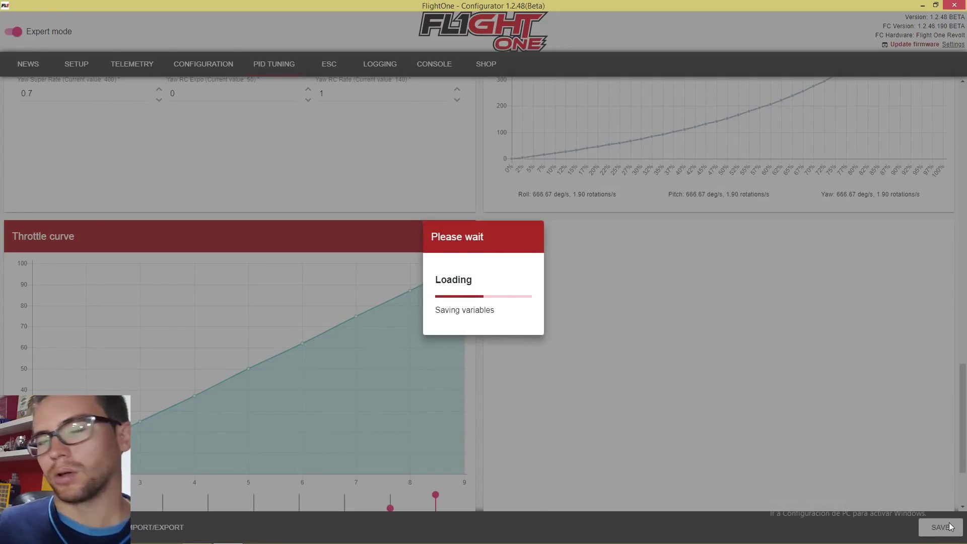
{"action": "scroll", "coordinate": [693, 464], "scroll_direction": "up", "scroll_amount": 5}
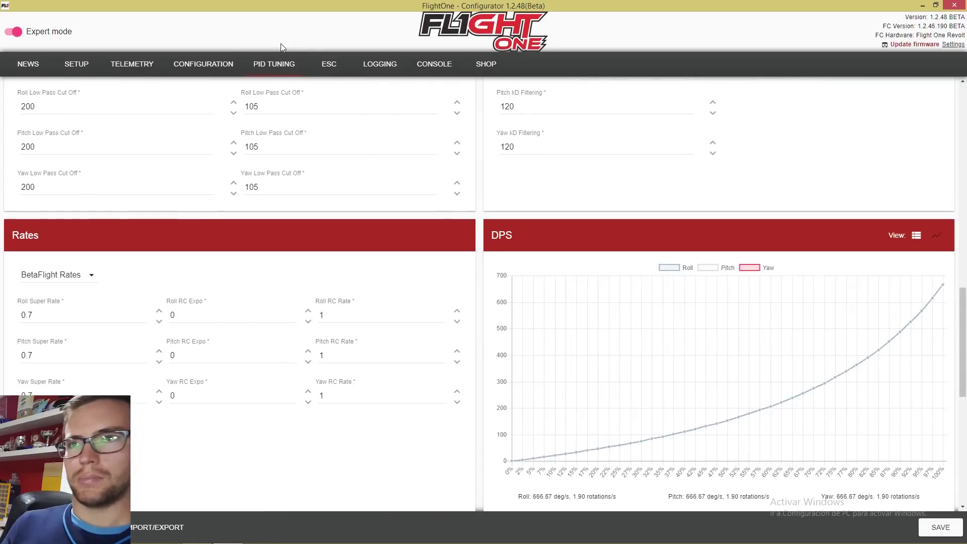
- In the configuration's ESC settings, keep the ESC type as blheli_s, set the ESC protocol to DShot600 and save
{"action": "left_click", "coordinate": [202, 73]}
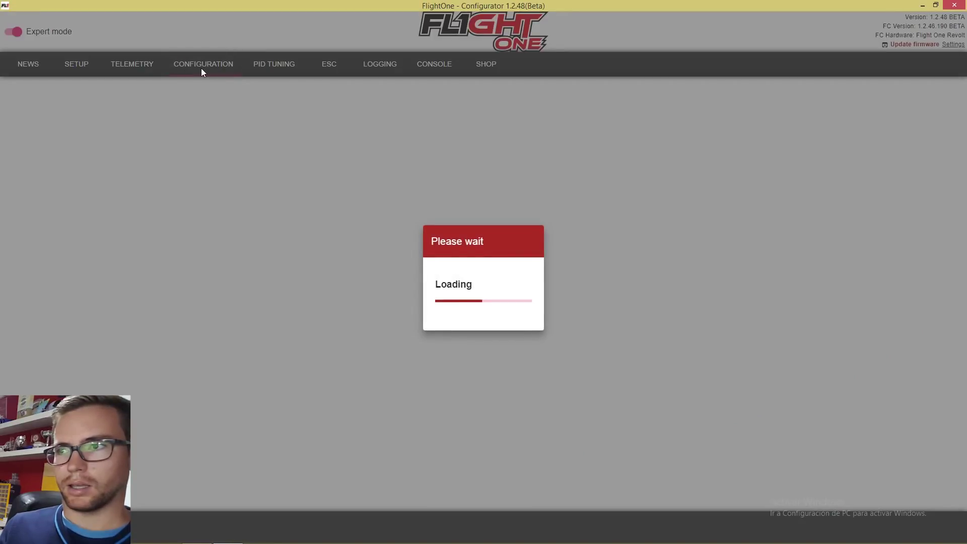
{"action": "scroll", "coordinate": [475, 298], "scroll_direction": "down", "scroll_amount": 2}
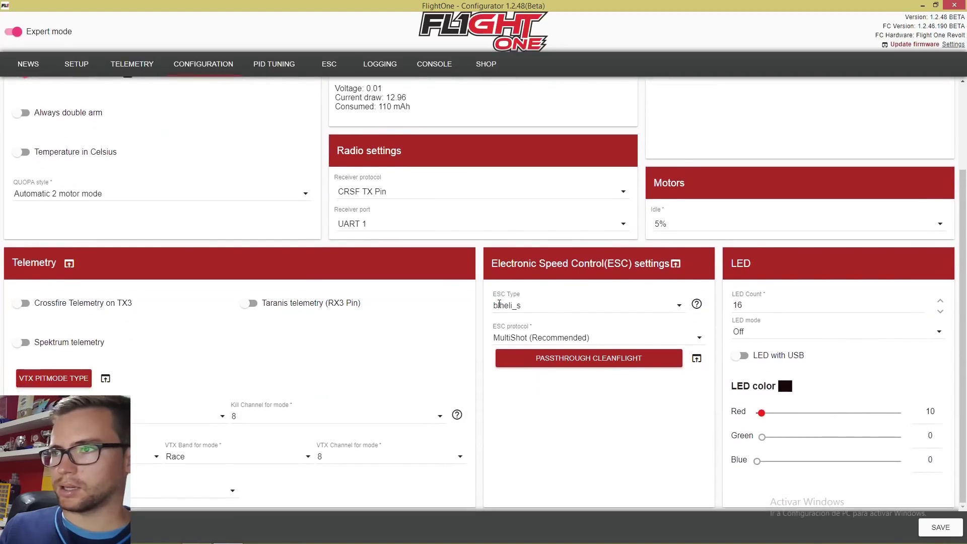
{"action": "left_click", "coordinate": [499, 306]}
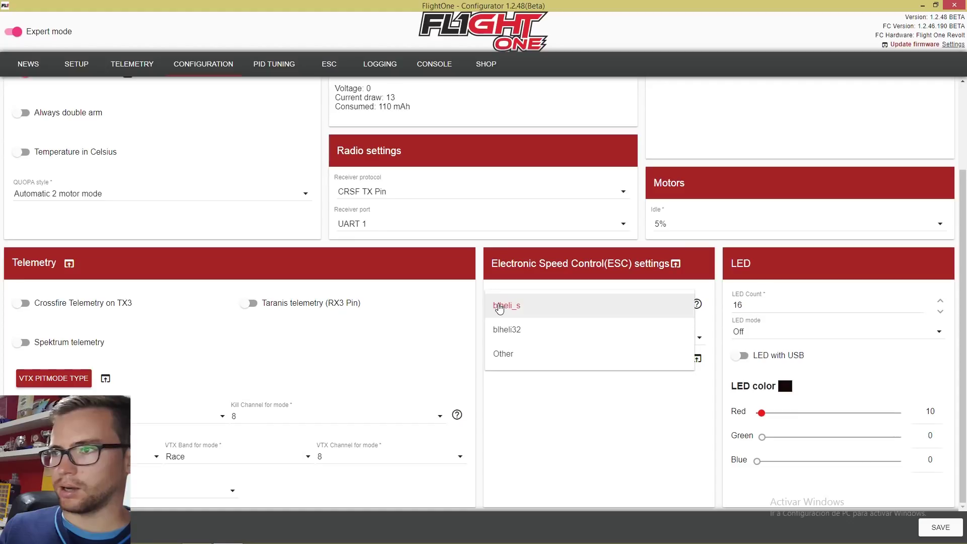
{"action": "left_click", "coordinate": [530, 430]}
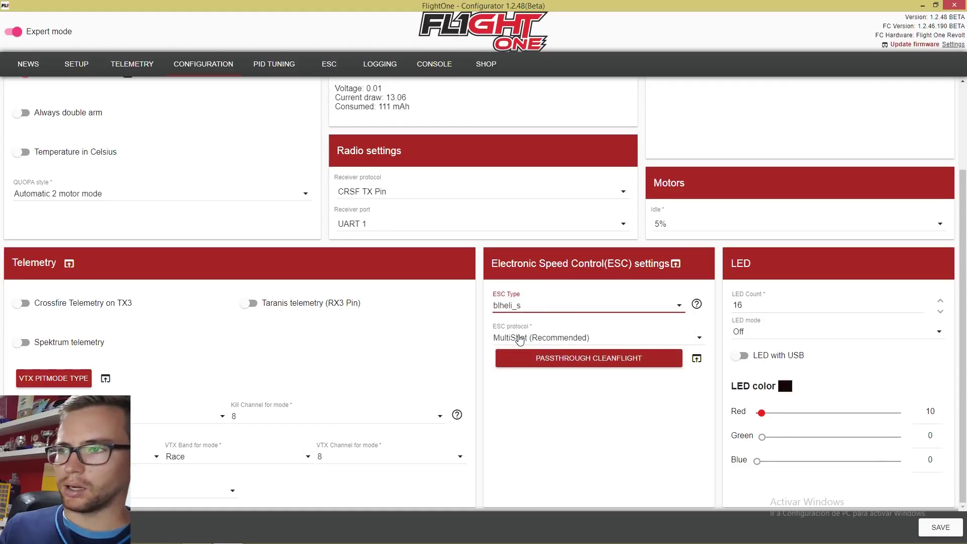
{"action": "left_click", "coordinate": [519, 340]}
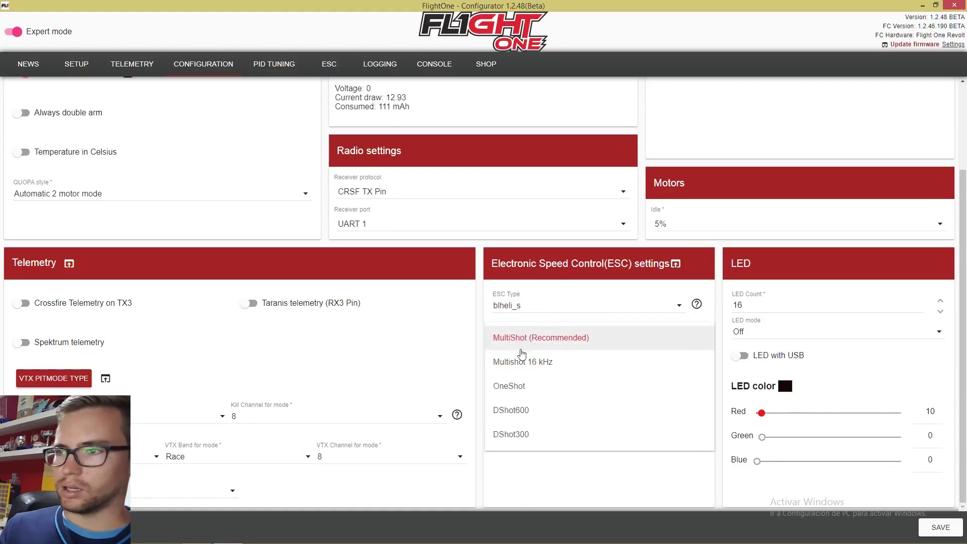
{"action": "left_click", "coordinate": [518, 409]}
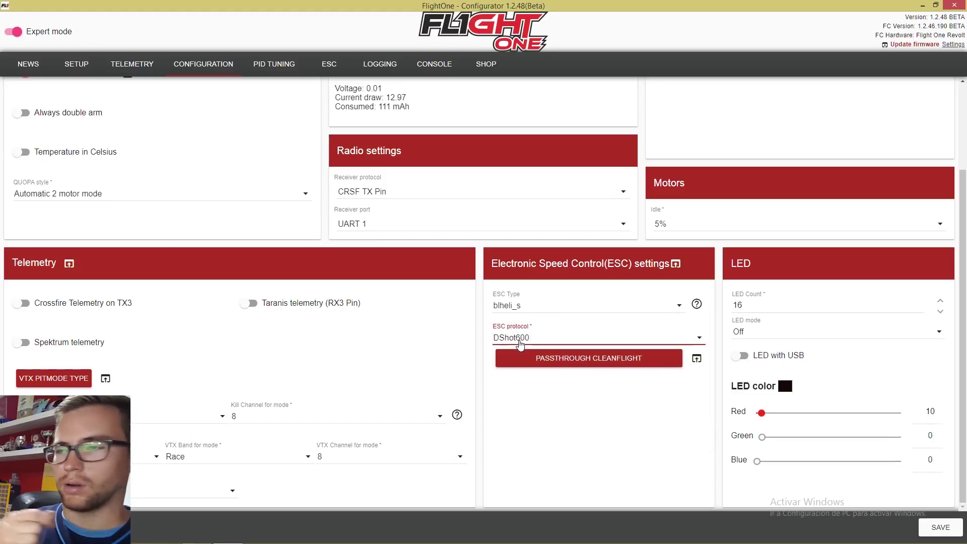
{"action": "left_click", "coordinate": [946, 531]}
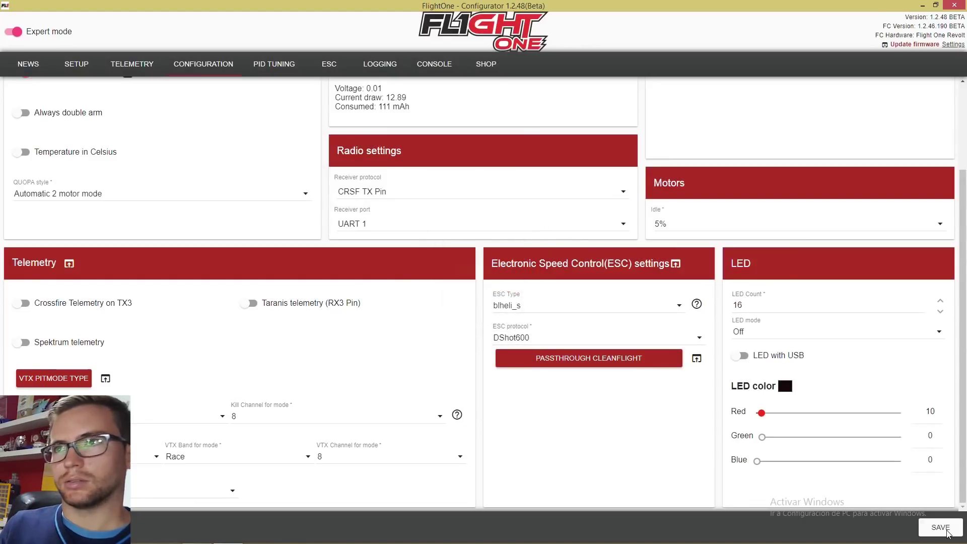
- Apply the ready-made Predictive filter preset in the PID tuning settings
{"action": "left_click", "coordinate": [267, 68]}
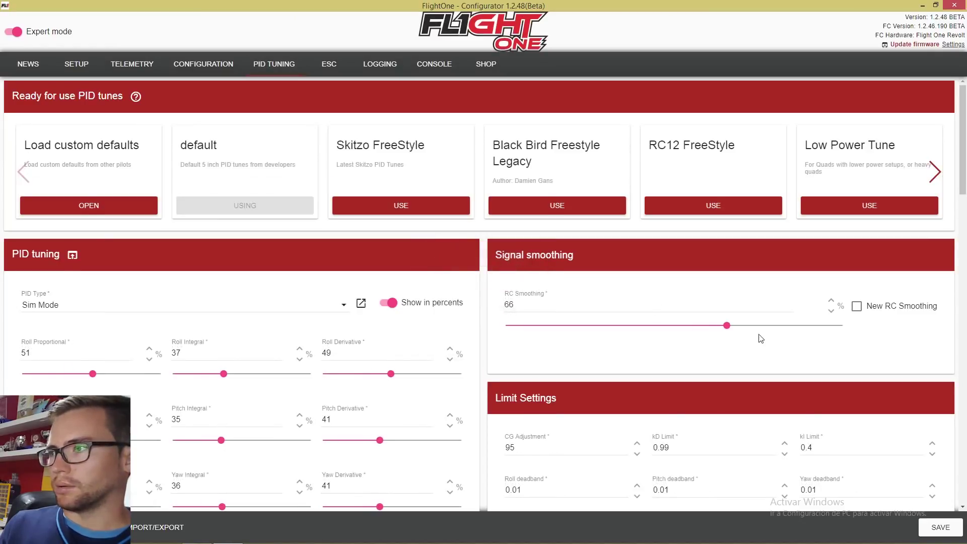
{"action": "scroll", "coordinate": [758, 336], "scroll_direction": "down", "scroll_amount": 5}
{"action": "scroll", "coordinate": [759, 338], "scroll_direction": "down", "scroll_amount": 2}
{"action": "left_click", "coordinate": [853, 354]}
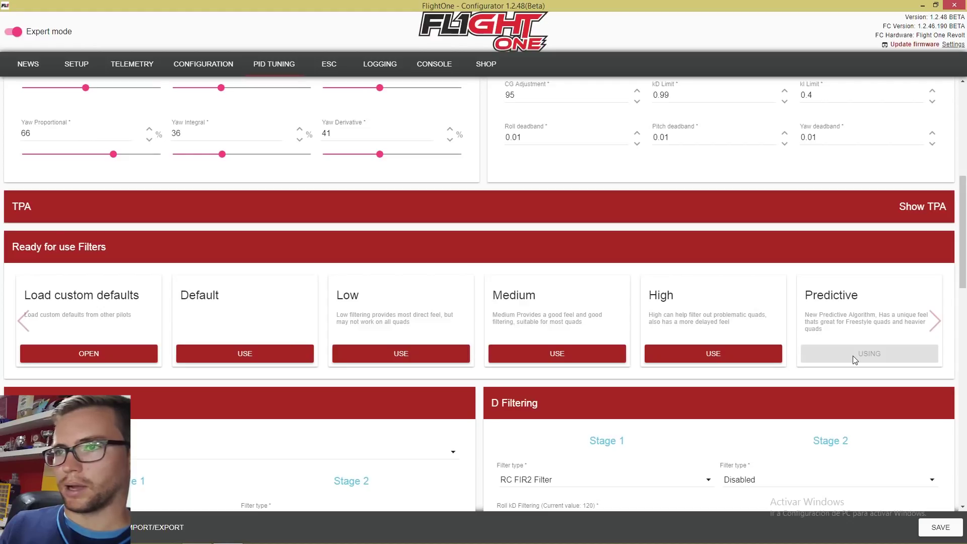
{"action": "scroll", "coordinate": [853, 355], "scroll_direction": "down", "scroll_amount": 4}
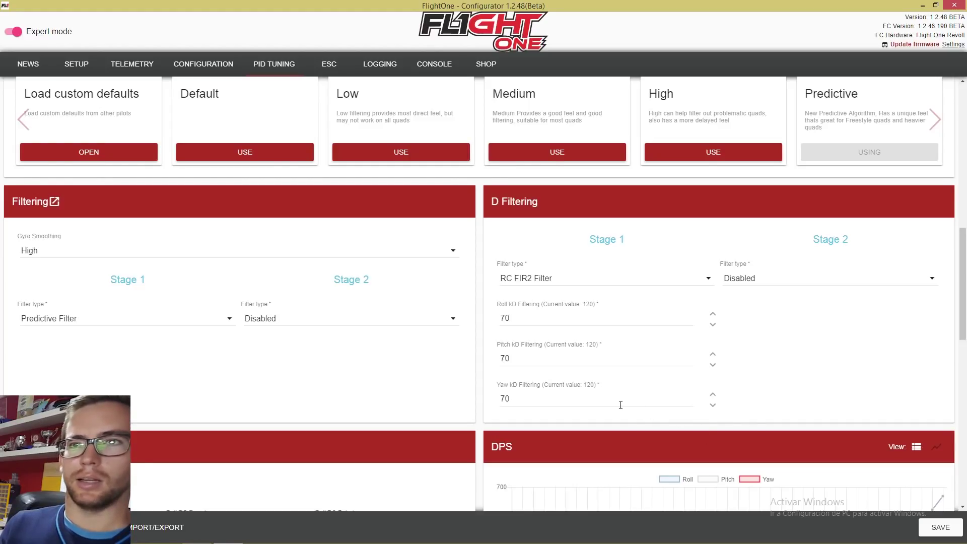
- Examine the PID tuning settings, including the PID type options with Sim Mode kept, the filter presets and the rates
{"action": "scroll", "coordinate": [621, 404], "scroll_direction": "up", "scroll_amount": 8}
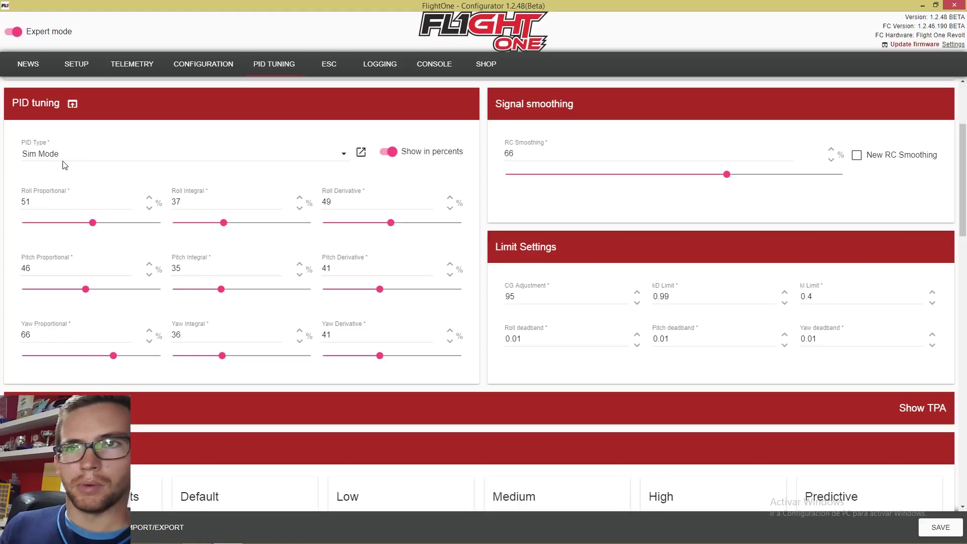
{"action": "left_click", "coordinate": [46, 156]}
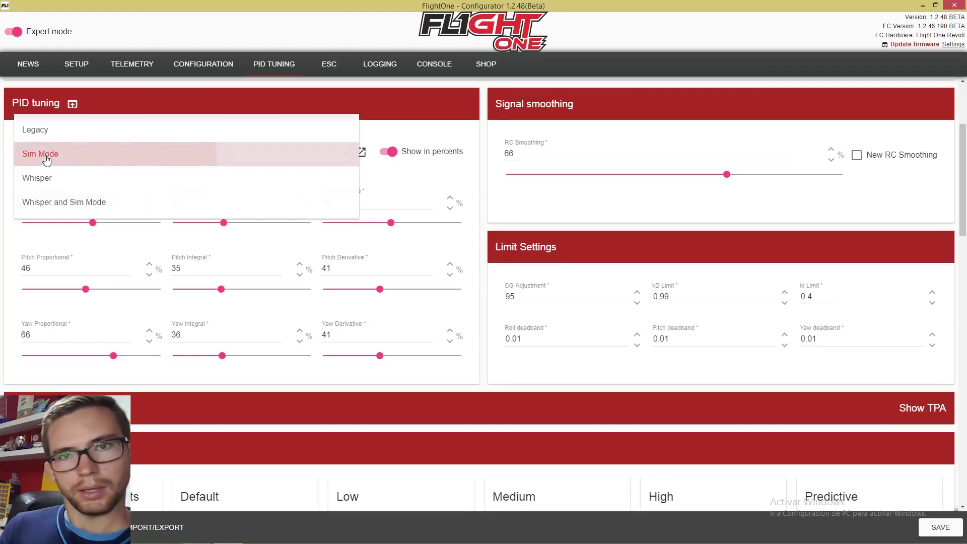
{"action": "left_click", "coordinate": [47, 156]}
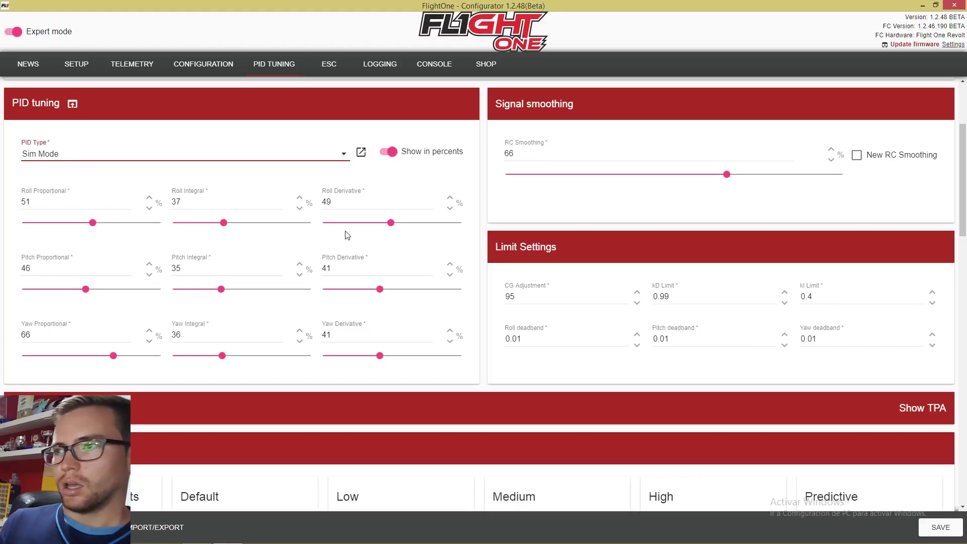
{"action": "scroll", "coordinate": [344, 236], "scroll_direction": "down", "scroll_amount": 6}
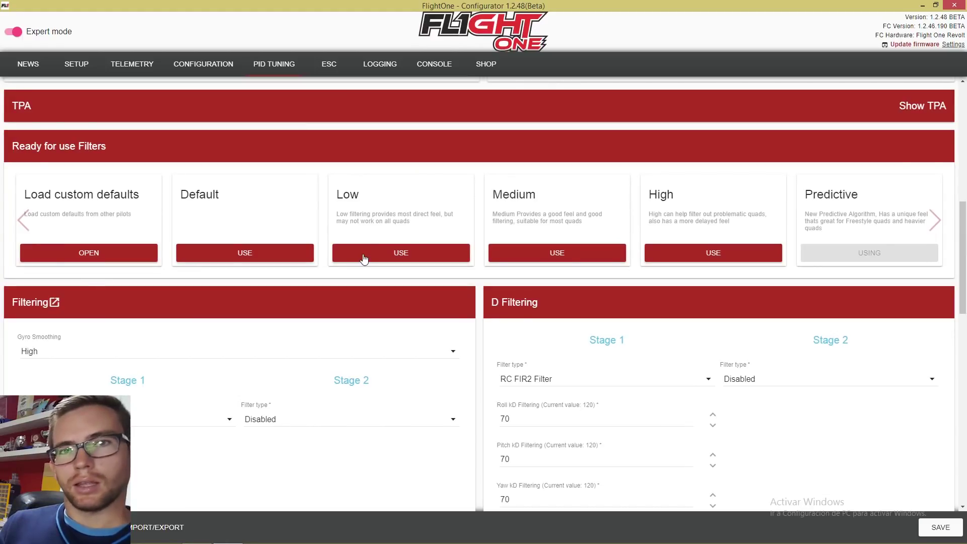
{"action": "scroll", "coordinate": [378, 275], "scroll_direction": "down", "scroll_amount": 4}
{"action": "scroll", "coordinate": [379, 275], "scroll_direction": "down", "scroll_amount": 6}
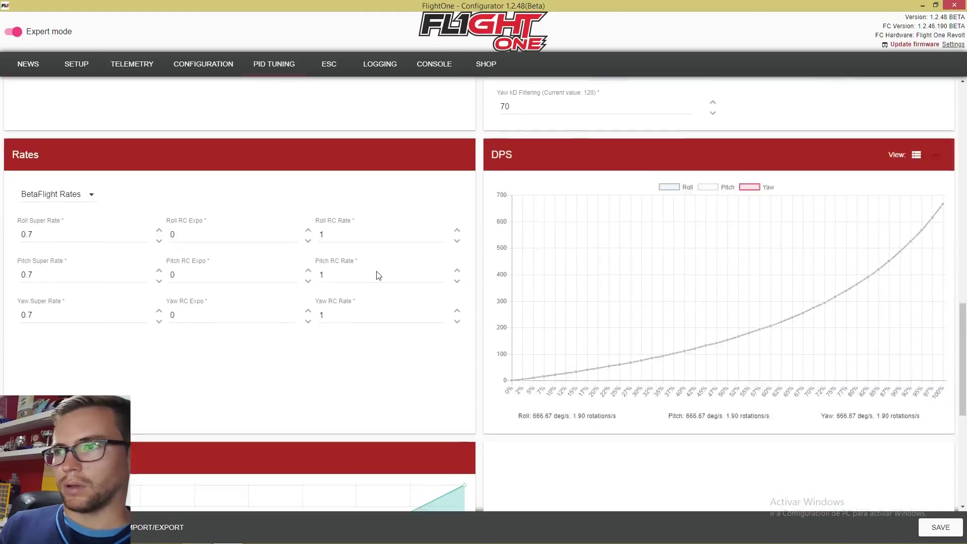
{"action": "scroll", "coordinate": [378, 274], "scroll_direction": "up", "scroll_amount": 15}
{"action": "scroll", "coordinate": [378, 277], "scroll_direction": "up", "scroll_amount": 5}
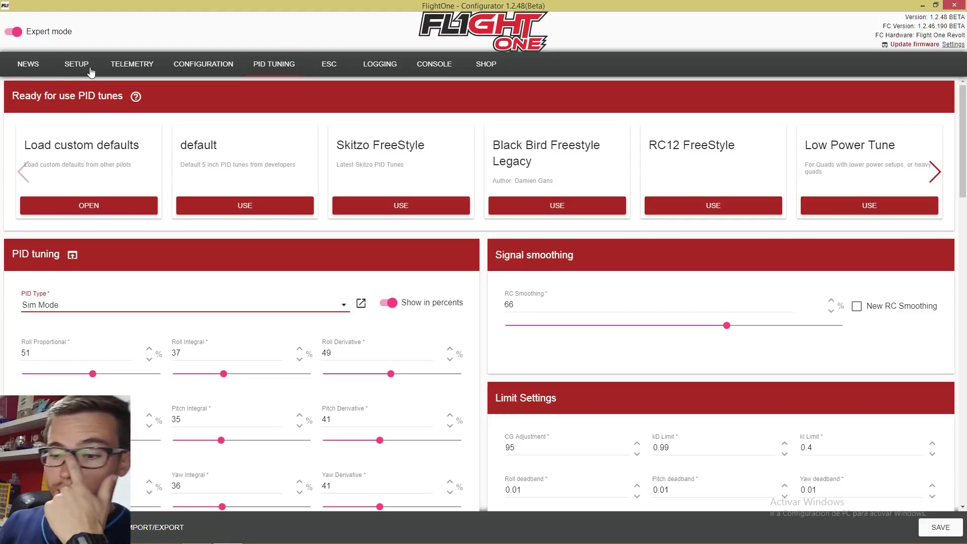
{"action": "scroll", "coordinate": [515, 336], "scroll_direction": "down", "scroll_amount": 5}
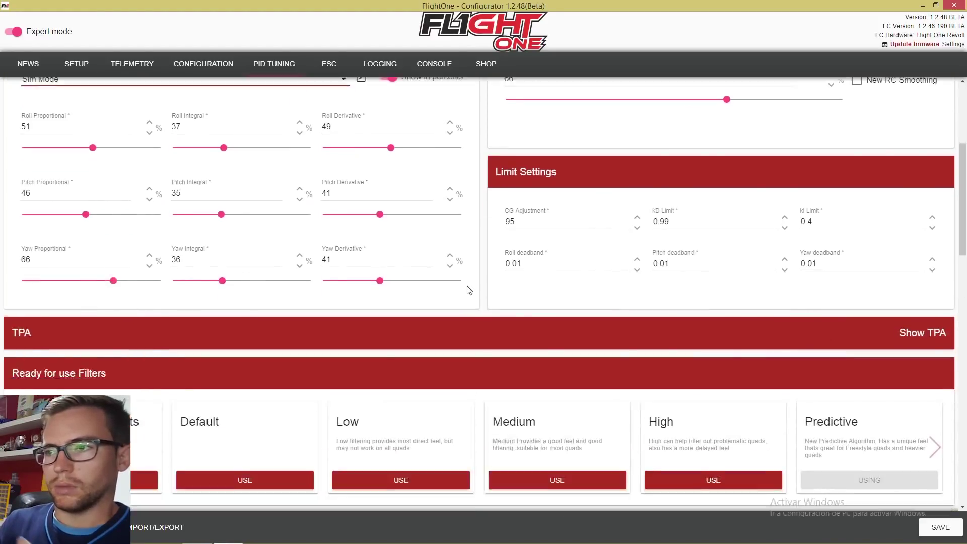
{"action": "scroll", "coordinate": [655, 302], "scroll_direction": "down", "scroll_amount": 3}
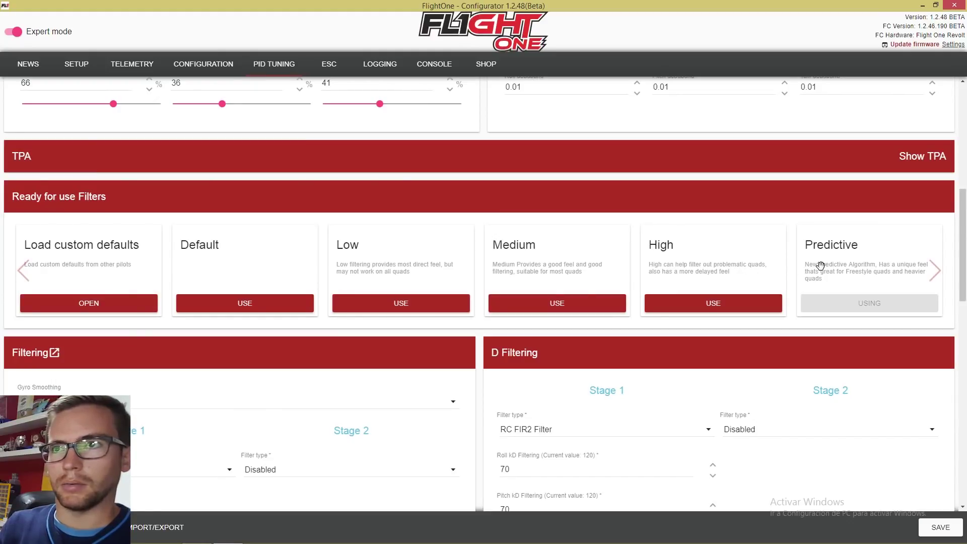
- Leave PID tuning for the setup wizards, saving the pending changes
{"action": "left_click", "coordinate": [85, 63]}
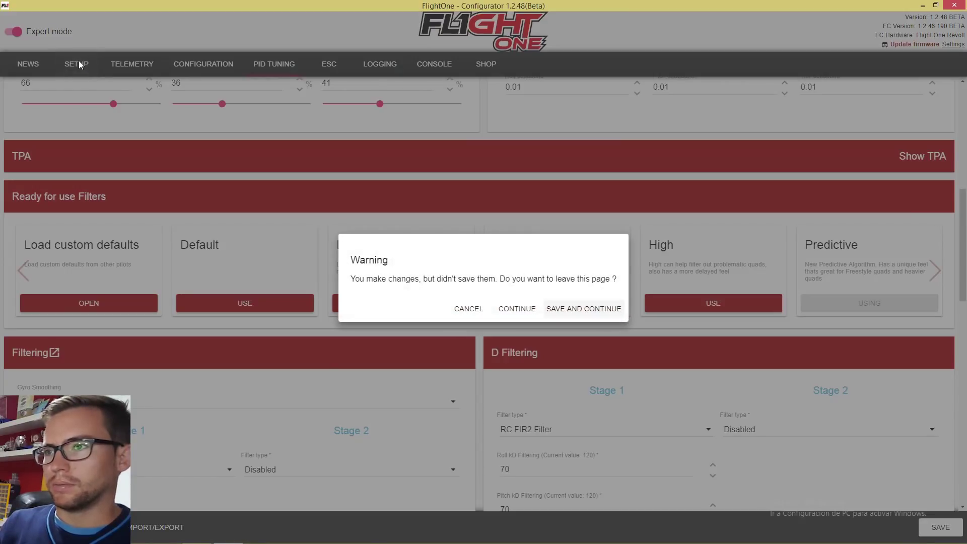
{"action": "left_click", "coordinate": [570, 311]}
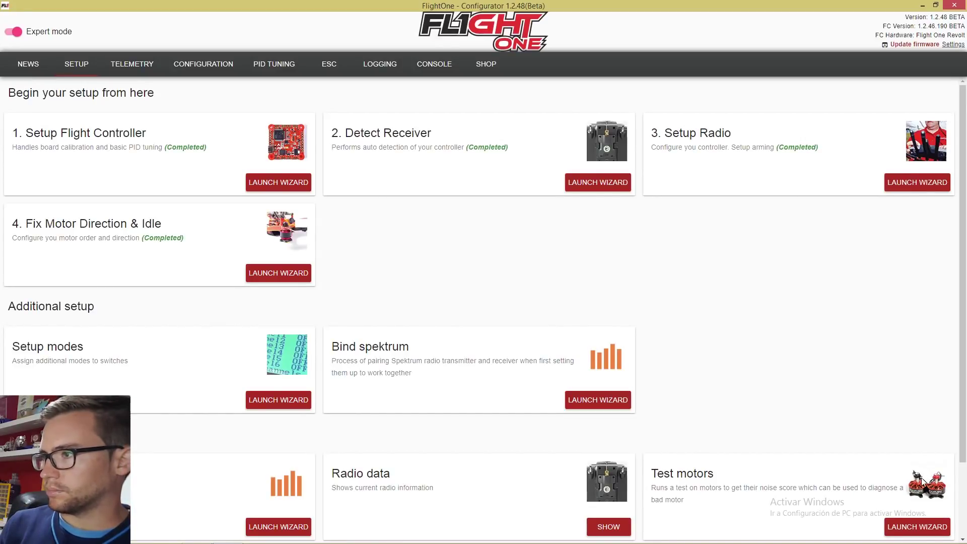
- Launch the Test motors wizard, confirm removed props, connected battery, radio off and quad held in one hand, and start the test
{"action": "scroll", "coordinate": [920, 478], "scroll_direction": "down", "scroll_amount": 2}
{"action": "left_click", "coordinate": [917, 434]}
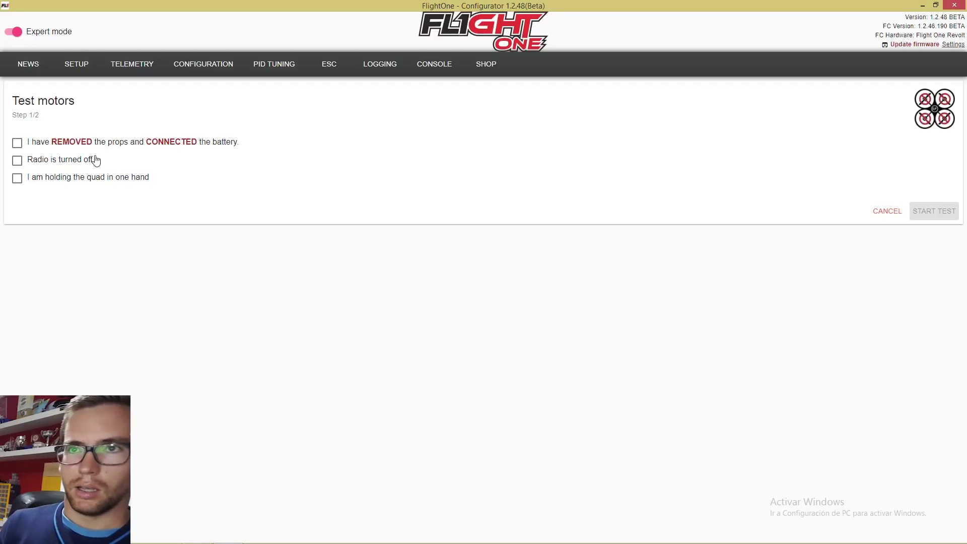
{"action": "left_click", "coordinate": [54, 149]}
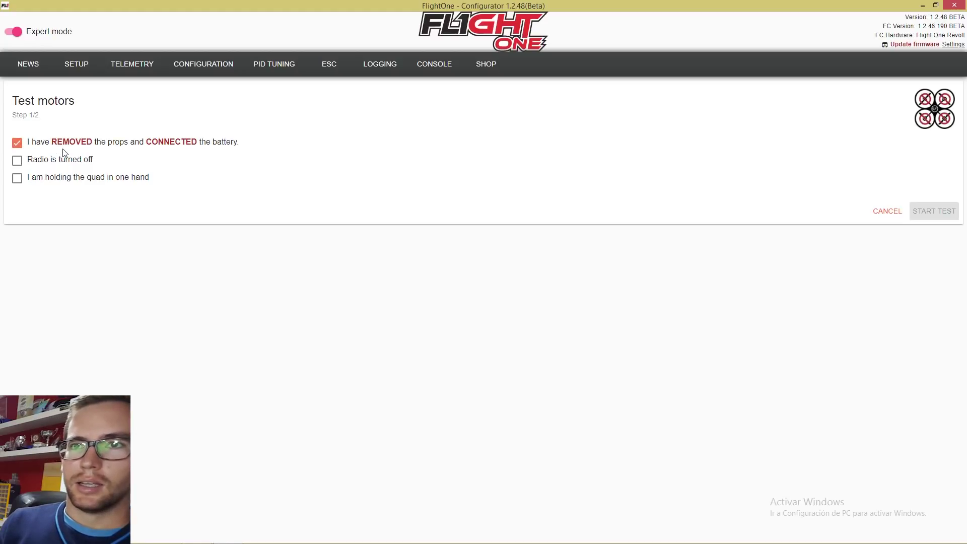
{"action": "left_click", "coordinate": [61, 165]}
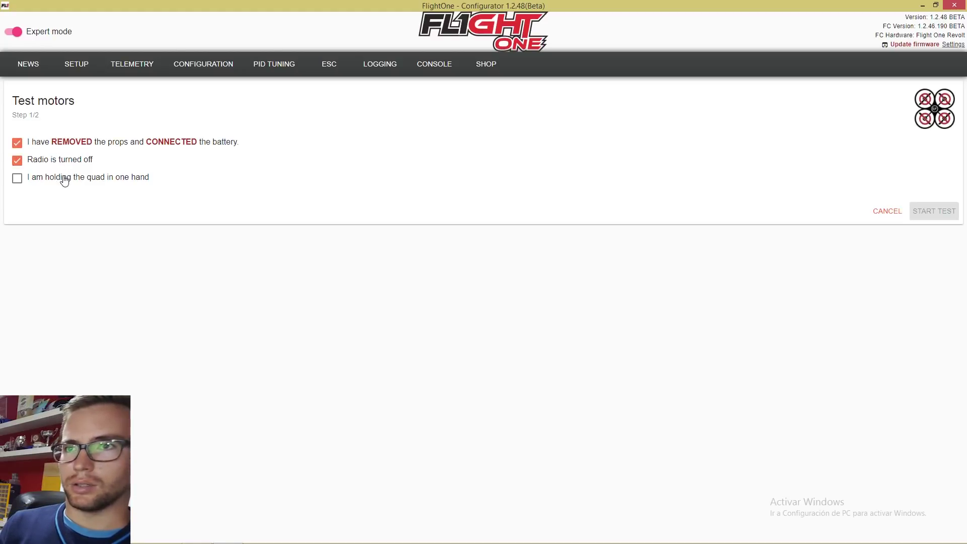
{"action": "left_click", "coordinate": [62, 178]}
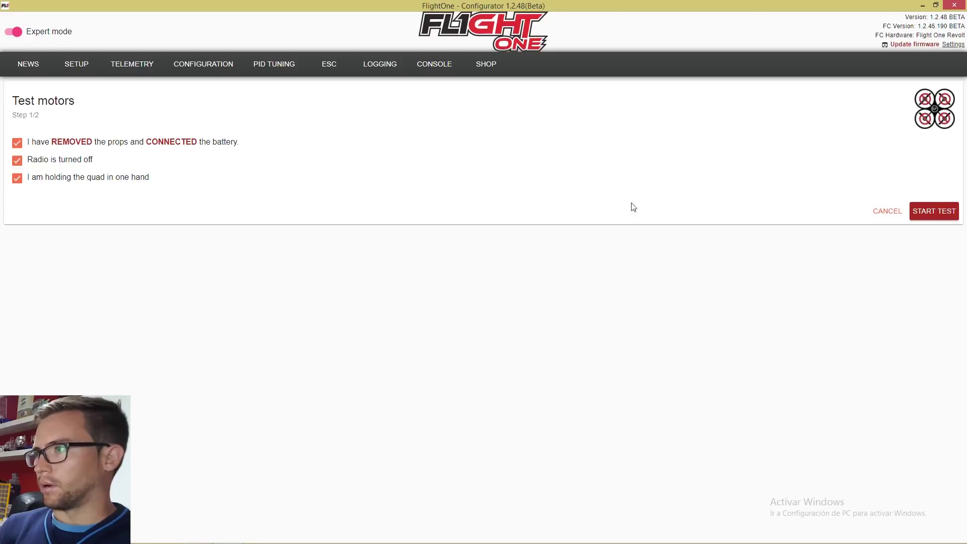
{"action": "left_click", "coordinate": [919, 210]}
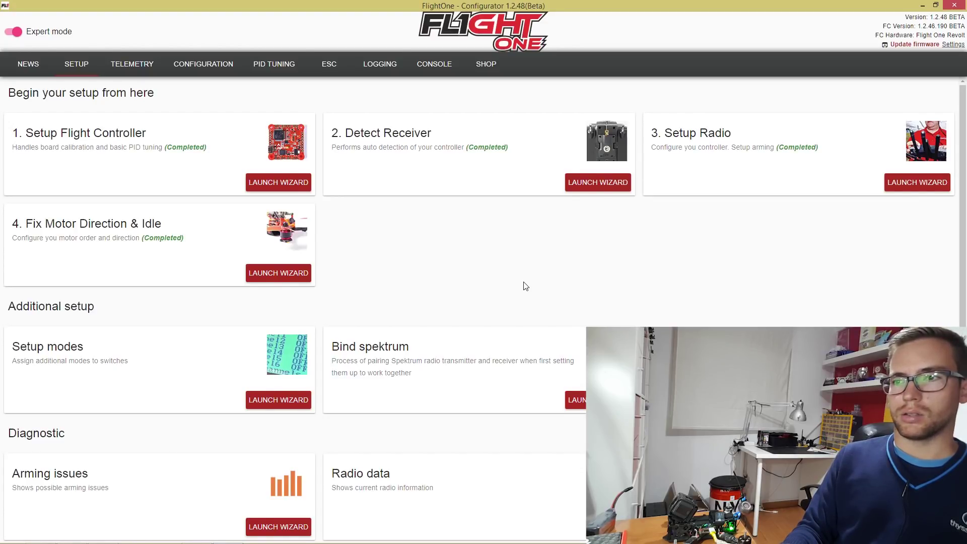
{"action": "scroll", "coordinate": [524, 283], "scroll_direction": "down", "scroll_amount": 2}
{"action": "scroll", "coordinate": [497, 336], "scroll_direction": "up", "scroll_amount": 2}
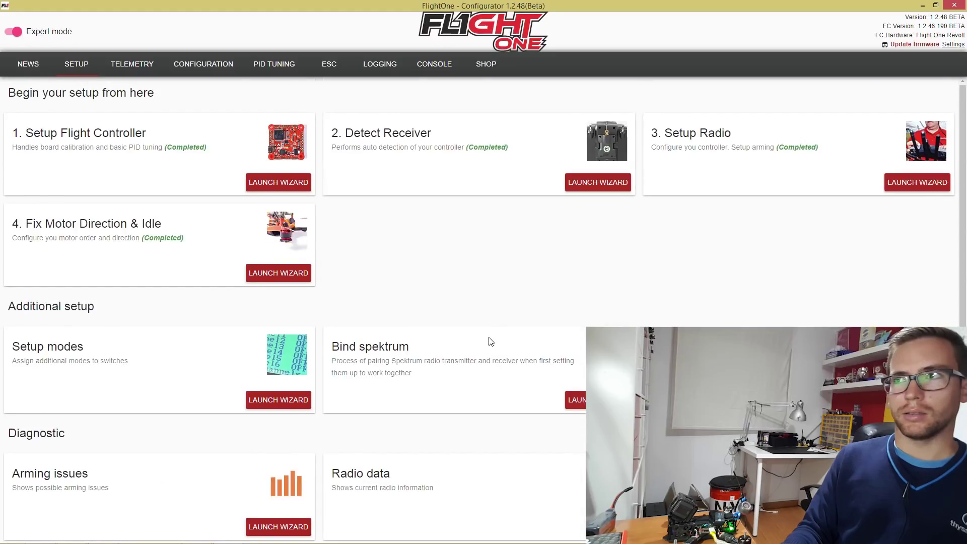